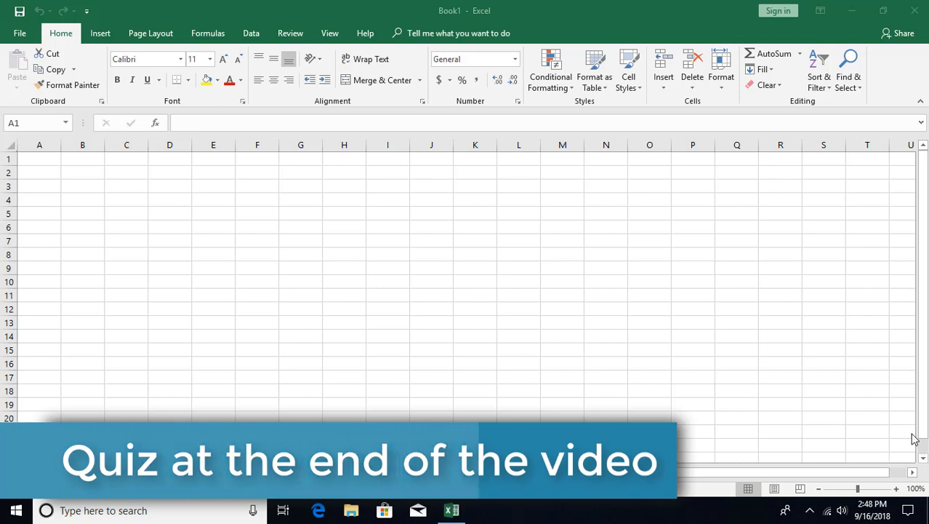
# Enter the header "Name" in cell A1 of the empty worksheet
pyautogui.keyDown('ctrl'); pyautogui.scroll(7, 862, 415); pyautogui.keyUp('ctrl')
pyautogui.keyDown('ctrl'); pyautogui.scroll(3, 862, 416); pyautogui.keyUp('ctrl')
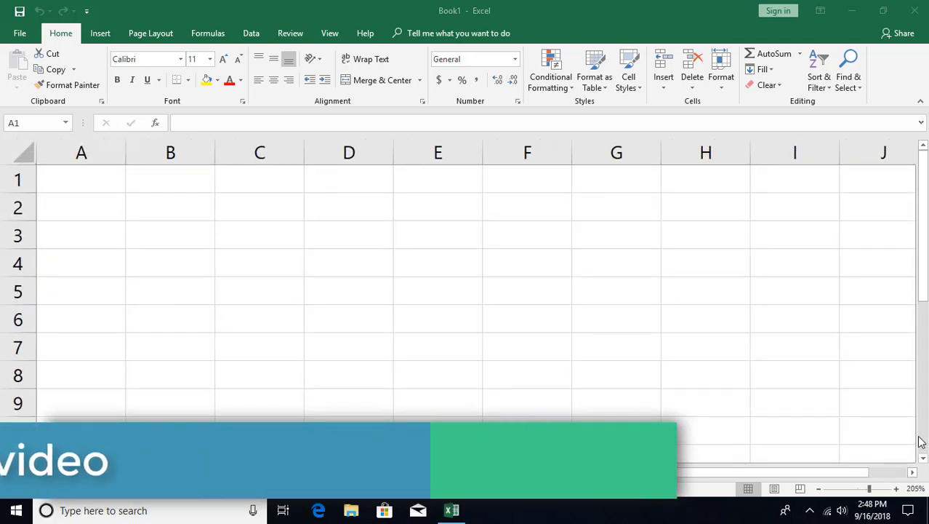
pyautogui.click(106, 187)
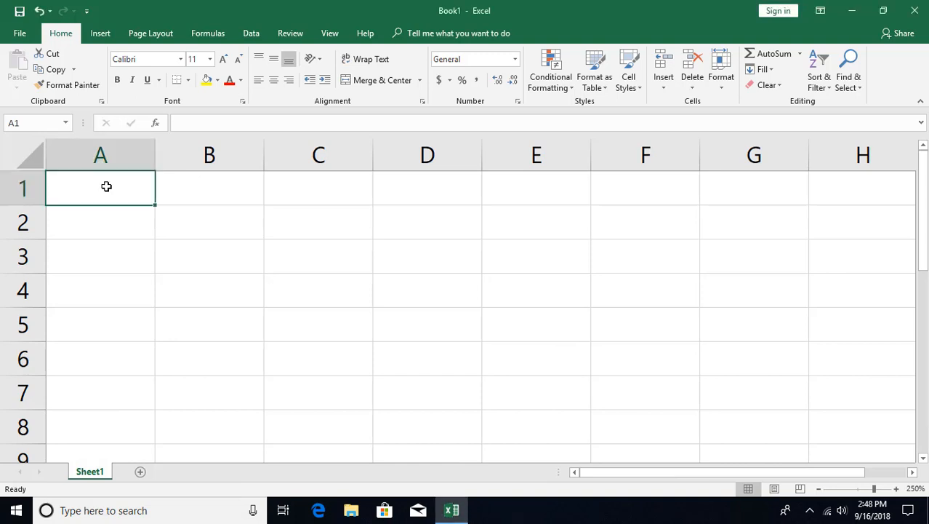
pyautogui.write('Name')
pyautogui.press('Return')
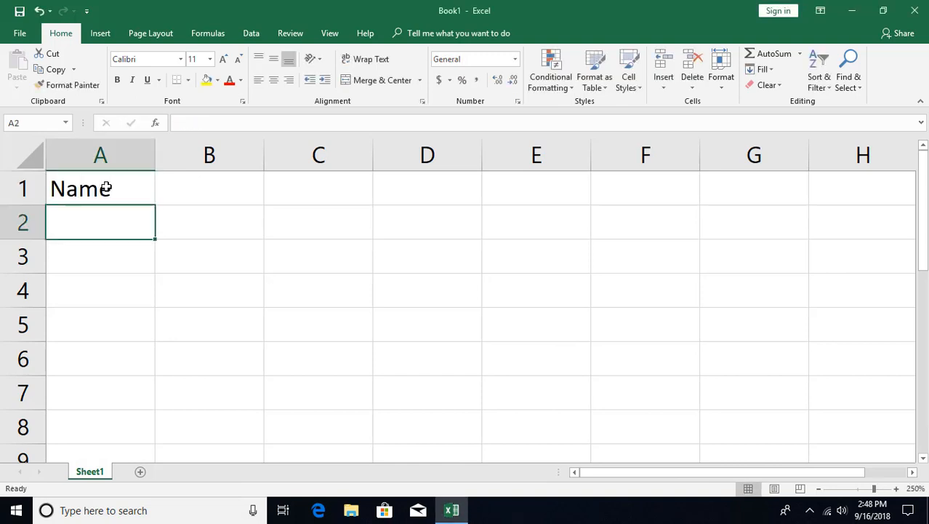
# Fill cells A2 to A5 with four students' first names, one per row
pyautogui.write('John')
pyautogui.press('Return')
pyautogui.write('Alex')
pyautogui.press('Return')
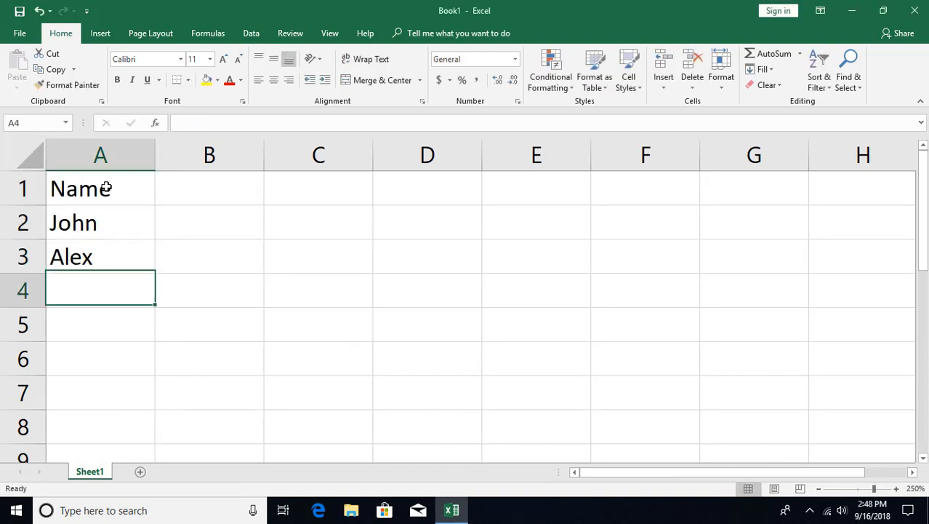
pyautogui.write('Chris')
pyautogui.press('Return')
pyautogui.write('F')
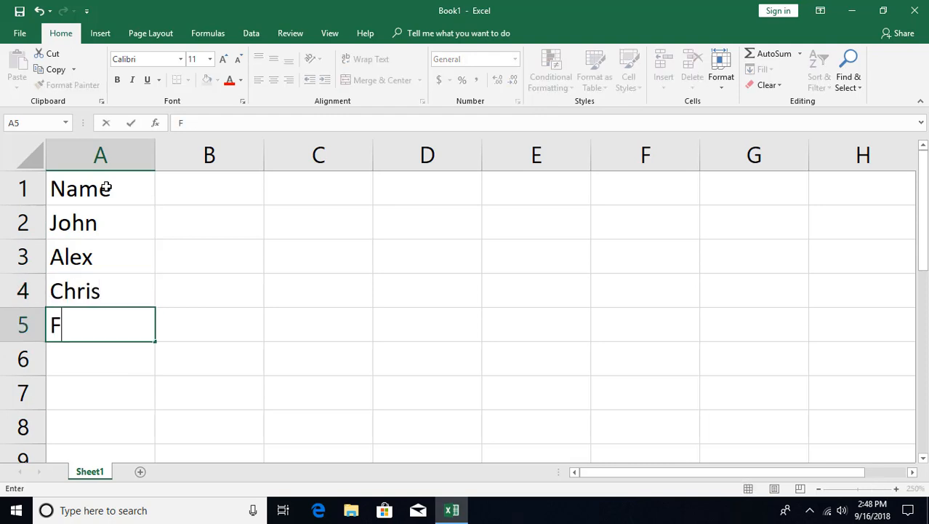
pyautogui.write('red')
pyautogui.press('Return')
# Enter the header "Marks" in cell B1, beside the Name header
pyautogui.press('Up')
pyautogui.press('Up')
pyautogui.press('Up')
pyautogui.press('Up')
pyautogui.press('Right')
pyautogui.press('Up')
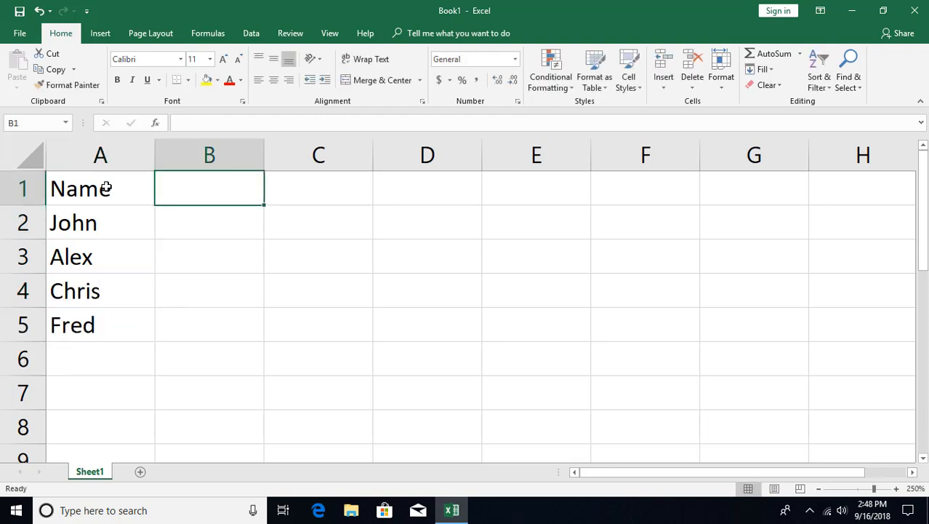
pyautogui.write('Marks')
pyautogui.press('Return')
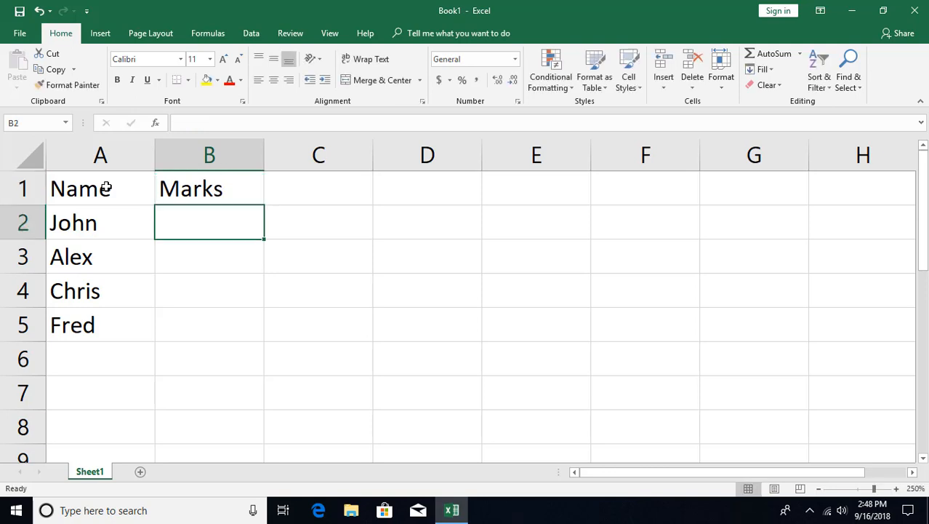
# Enter the marks 55, 86 and 77 in cells B2 to B4
pyautogui.write('55')
pyautogui.press('Return')
pyautogui.write('86')
pyautogui.press('Return')
pyautogui.write('77')
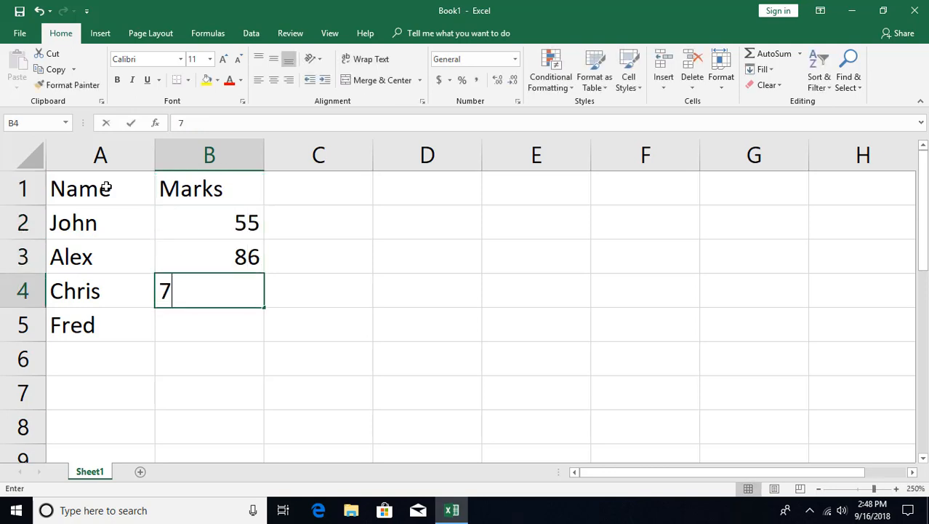
pyautogui.press('Return')
pyautogui.press('Up')
pyautogui.press('Up')
pyautogui.press('Left')
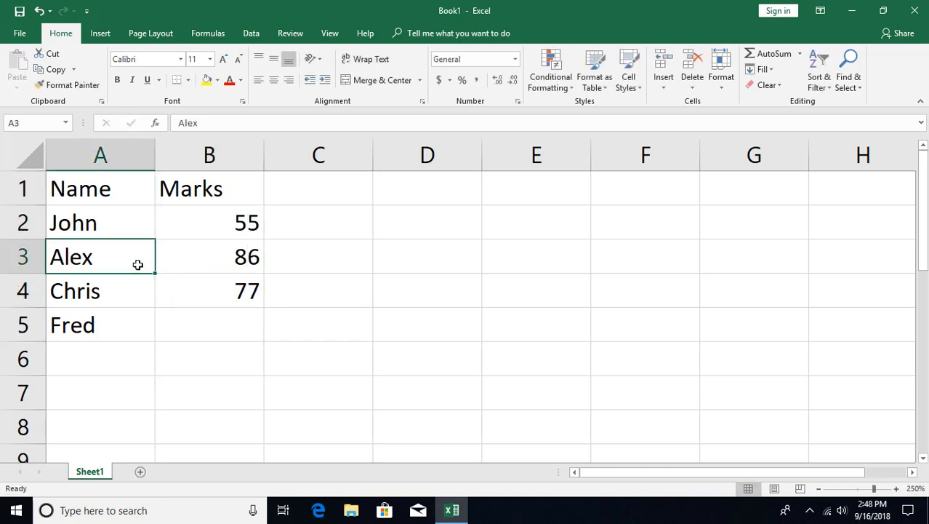
pyautogui.click(218, 258)
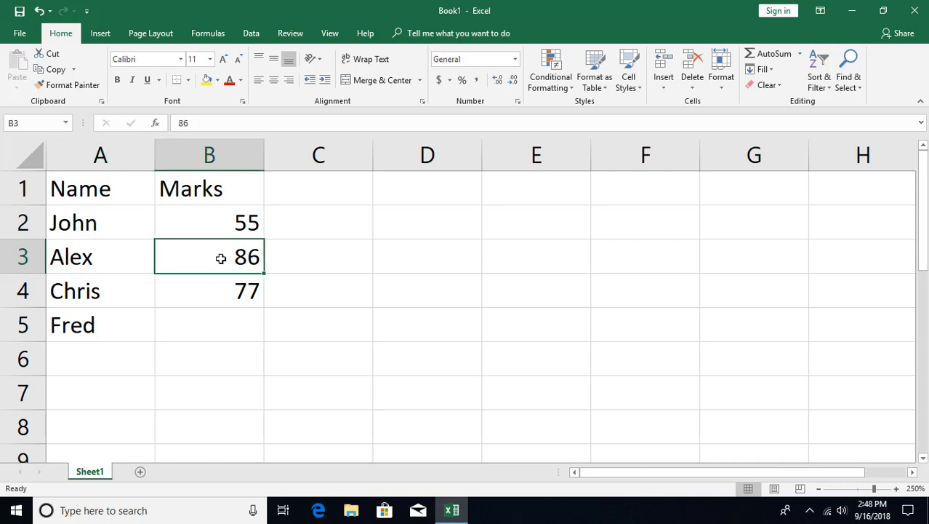
pyautogui.click(207, 293)
pyautogui.click(117, 325)
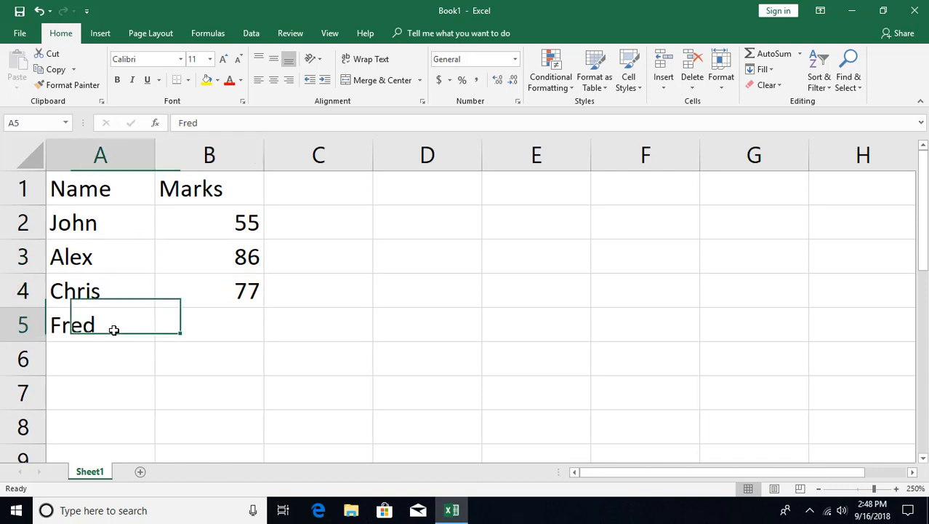
# Move the marks in B3:B4 down one row to B4:B5, leaving B3 blank
pyautogui.click(230, 256)
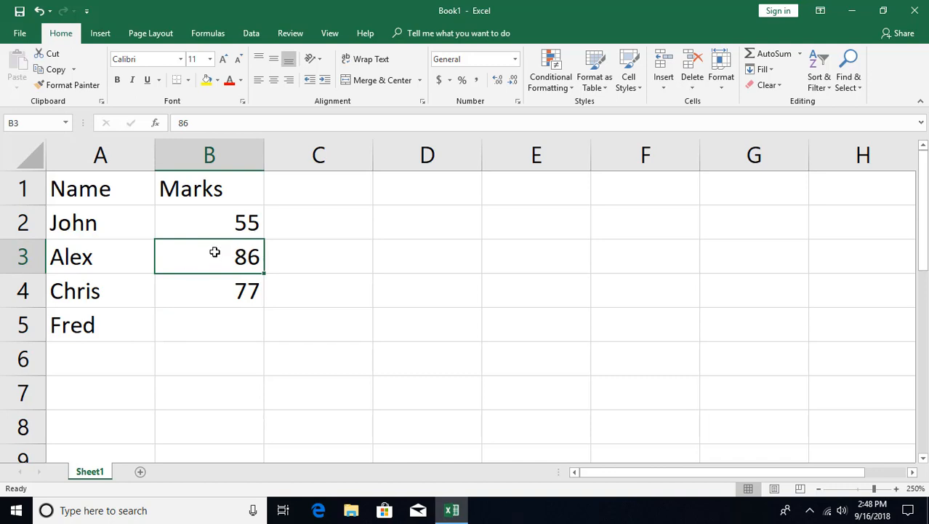
pyautogui.moveTo(215, 266); pyautogui.dragTo(216, 341)
pyautogui.click(226, 258)
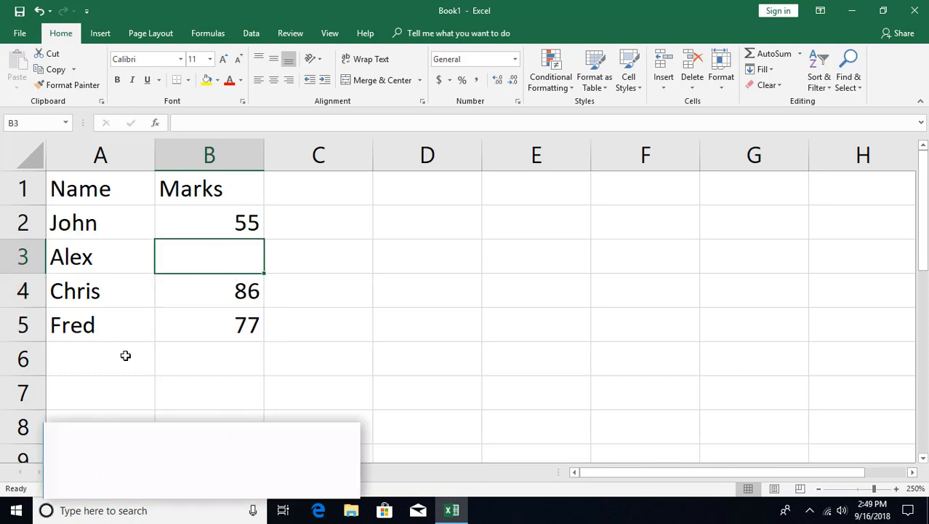
pyautogui.moveTo(229, 284); pyautogui.dragTo(225, 331)
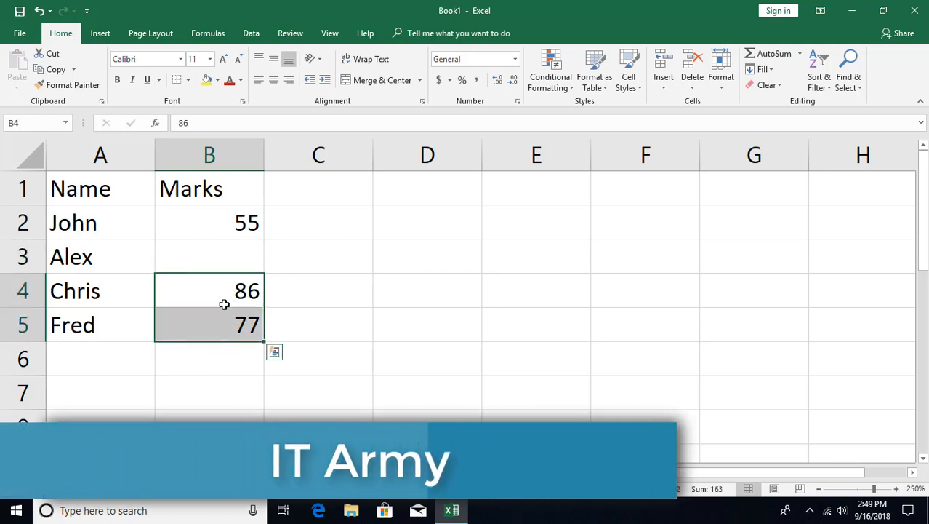
pyautogui.click(222, 299)
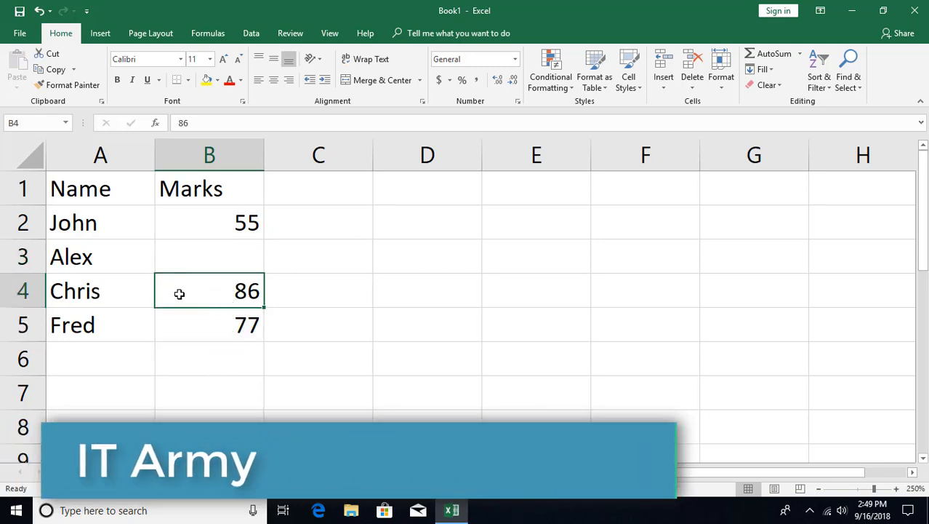
pyautogui.moveTo(136, 296); pyautogui.dragTo(195, 297)
pyautogui.click(204, 298)
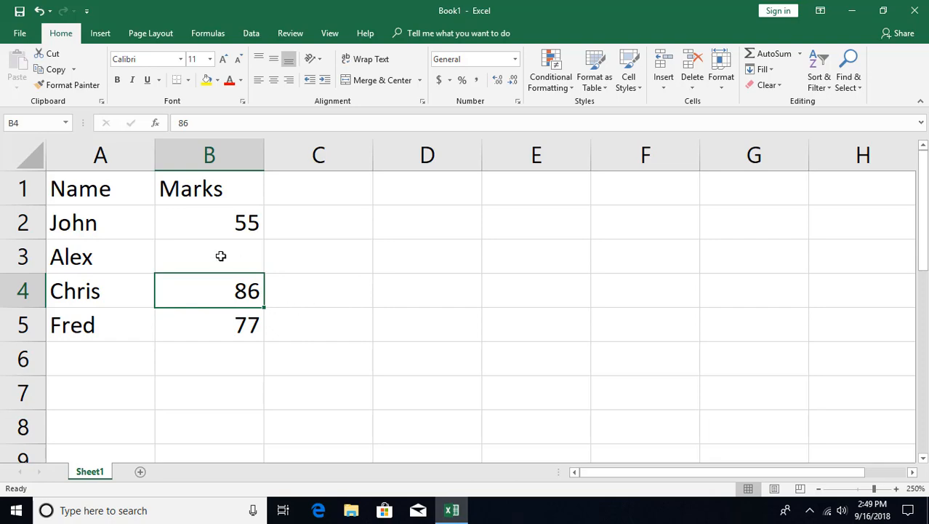
# Open the recent workbook SampleXLSFile_212kb and look through its long list of data rows
pyautogui.click(19, 33)
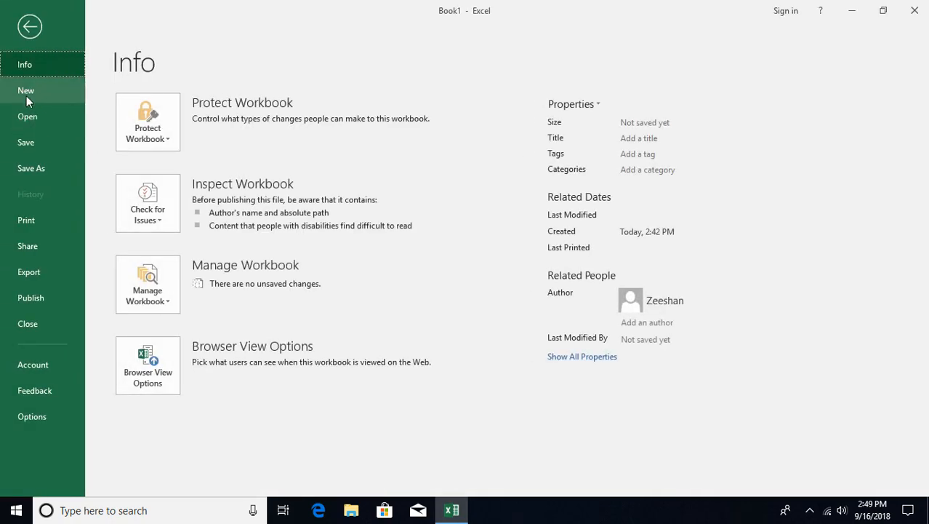
pyautogui.click(28, 114)
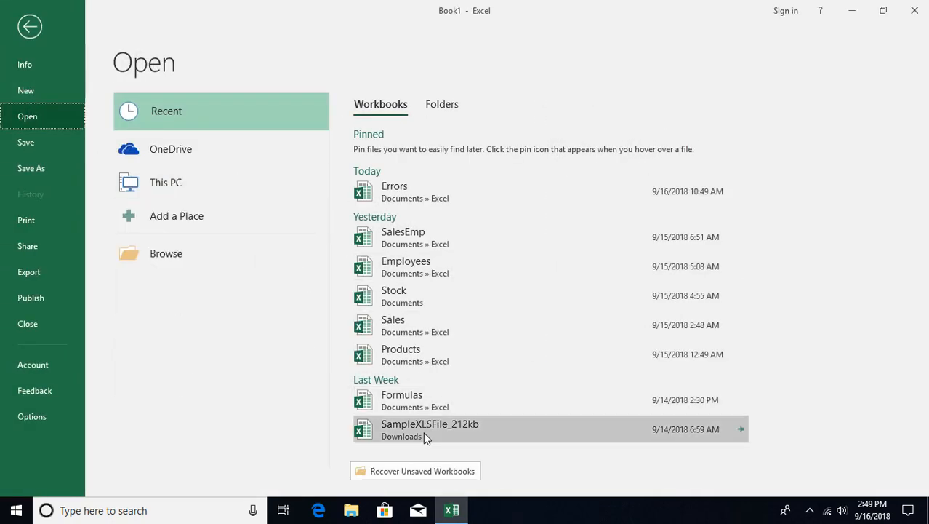
pyautogui.click(425, 433)
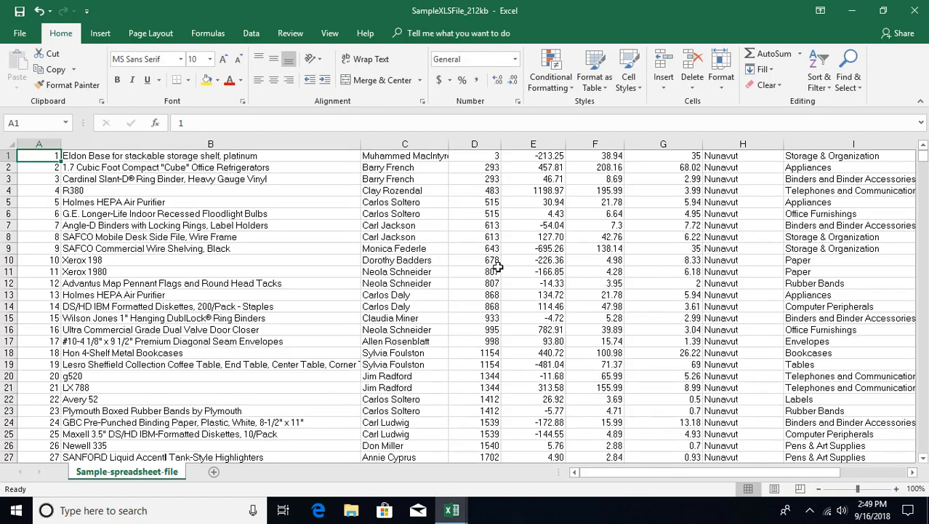
pyautogui.click(493, 260)
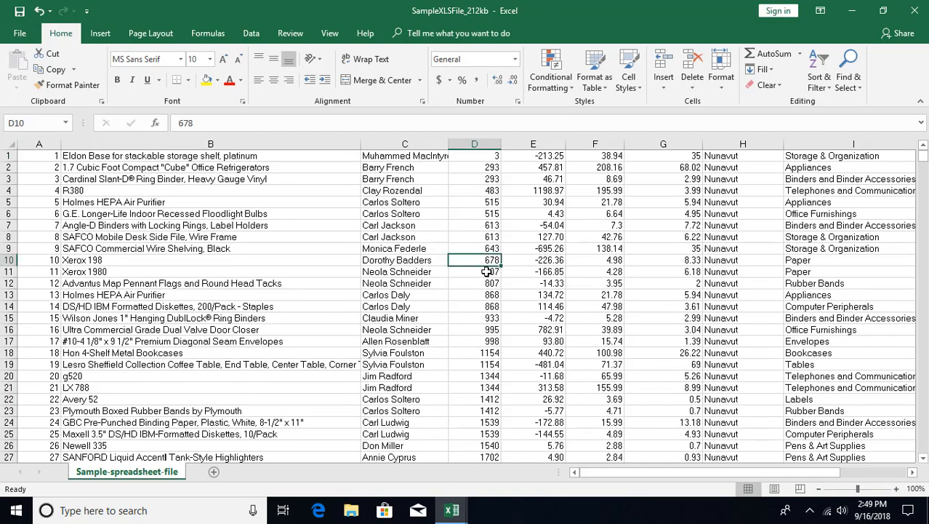
pyautogui.click(486, 272)
pyautogui.scroll(-17, 490, 283)
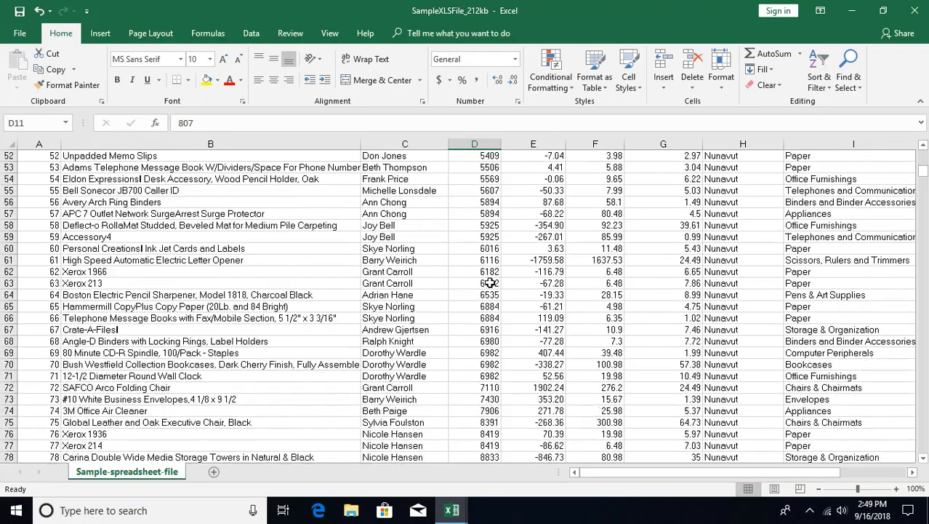
pyautogui.scroll(-20, 490, 283)
pyautogui.scroll(20, 490, 283)
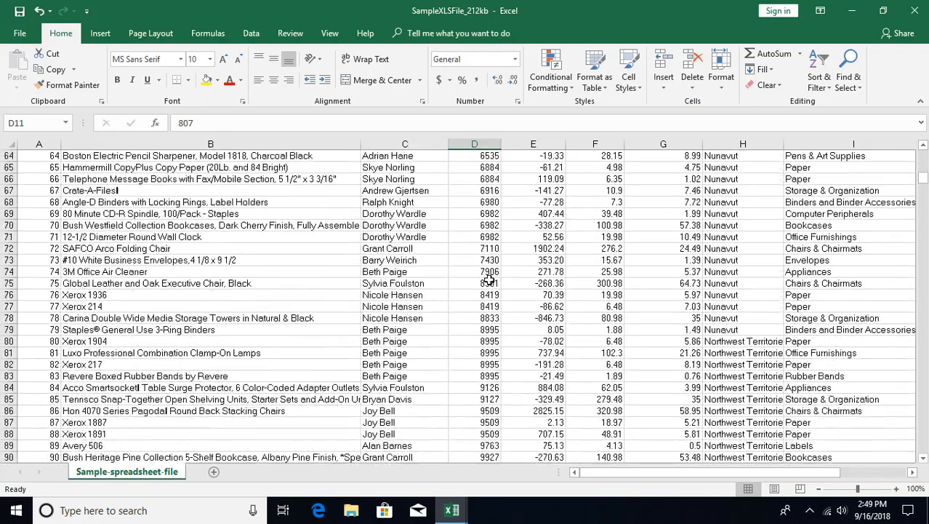
pyautogui.scroll(20, 491, 283)
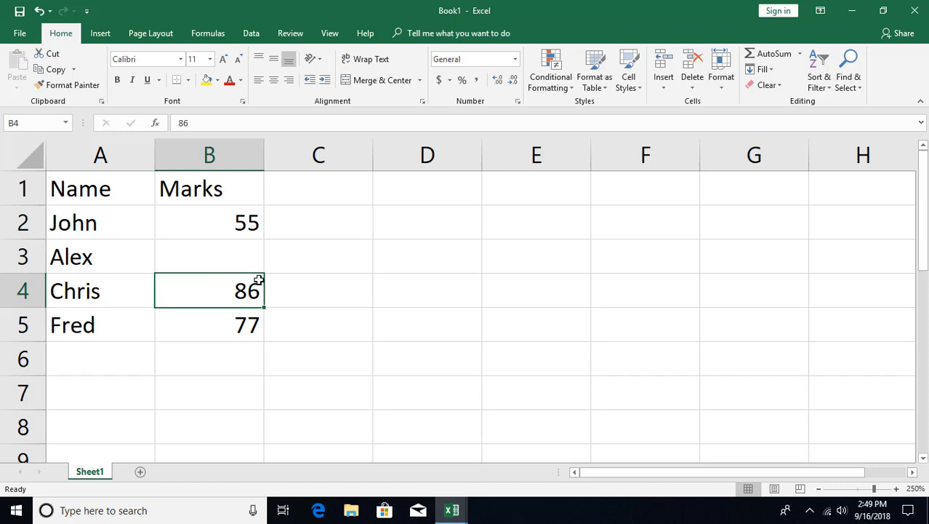
# In Book1, undo the move of the marks and select cell B3
pyautogui.hotkey('ctrl', 'z')
pyautogui.click(245, 255)
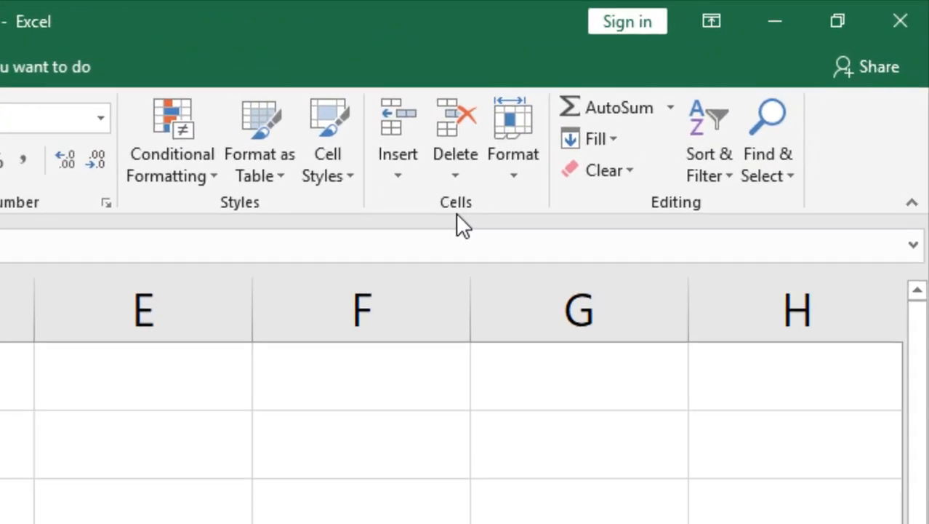
# Insert a blank cell at B3 with the Shift cells down option, and undo the insertion
pyautogui.click(399, 174)
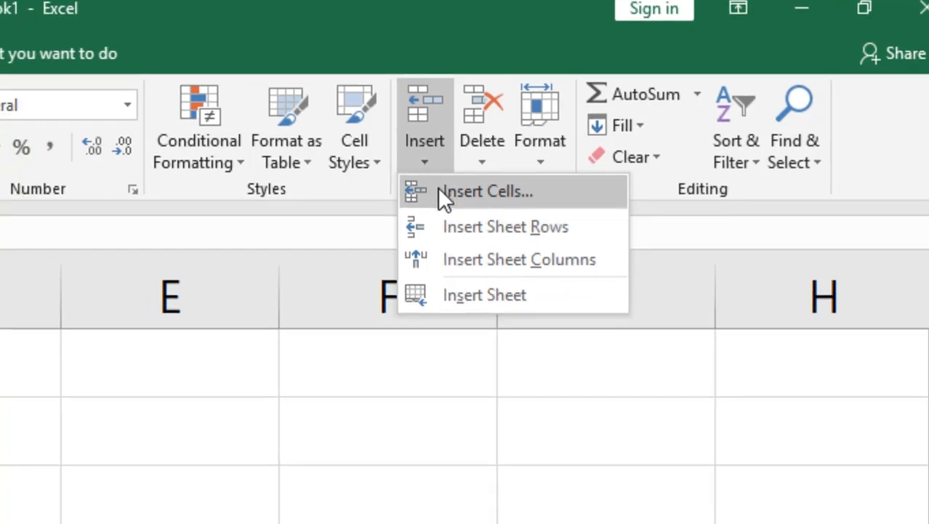
pyautogui.click(439, 191)
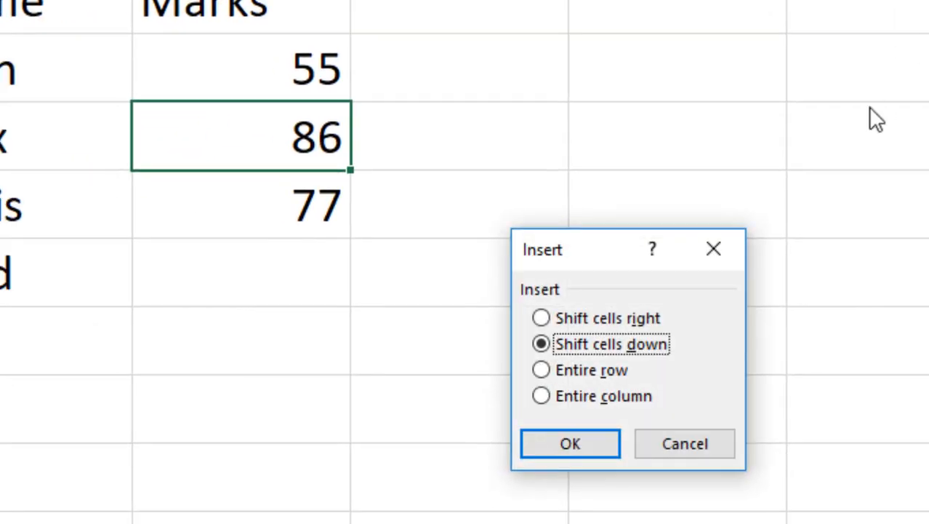
pyautogui.moveTo(615, 255); pyautogui.dragTo(749, 55)
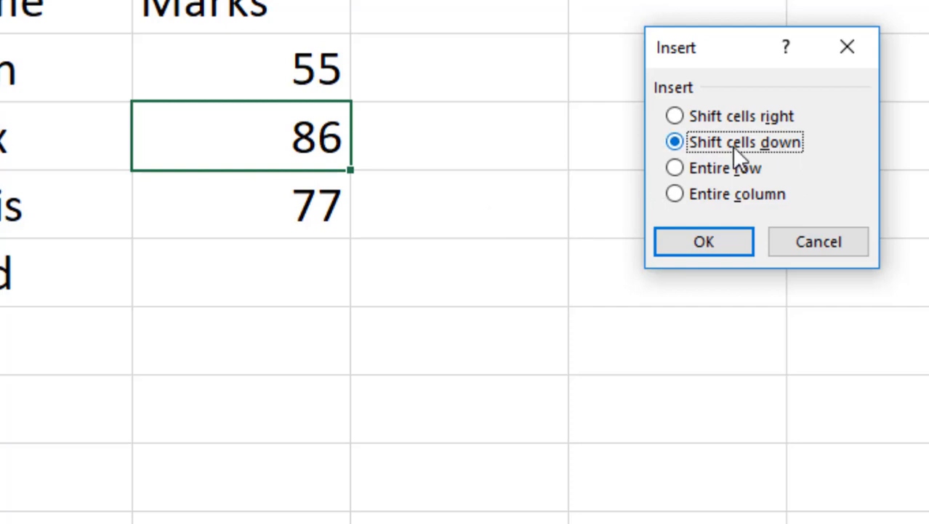
pyautogui.click(695, 244)
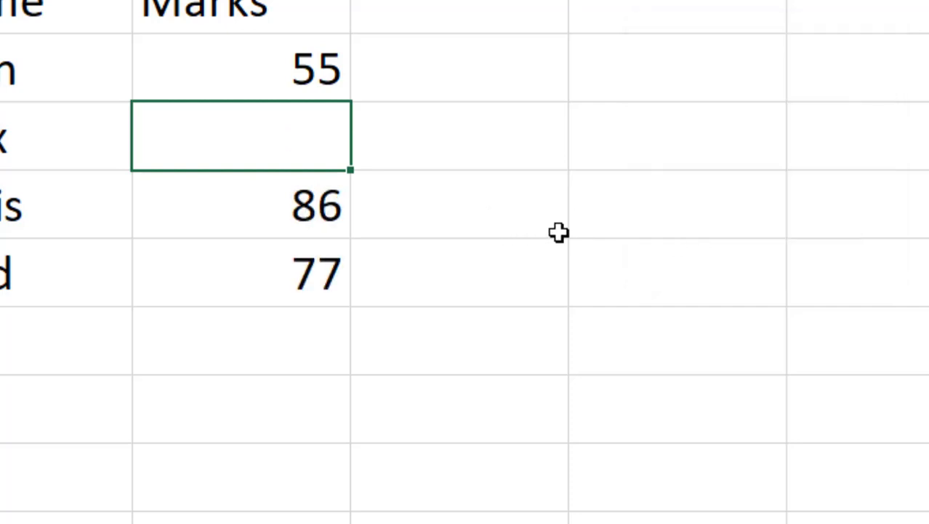
pyautogui.hotkey('ctrl', 'z')
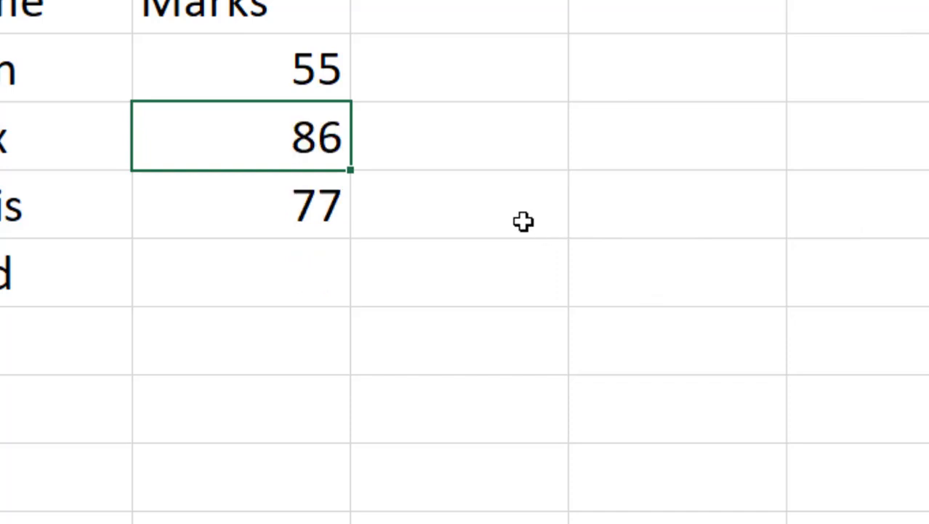
# Repeat the blank-cell insertion at B3, shifting the marks below it down, and undo it again
pyautogui.hotkey('ctrl', 'shift', '+')
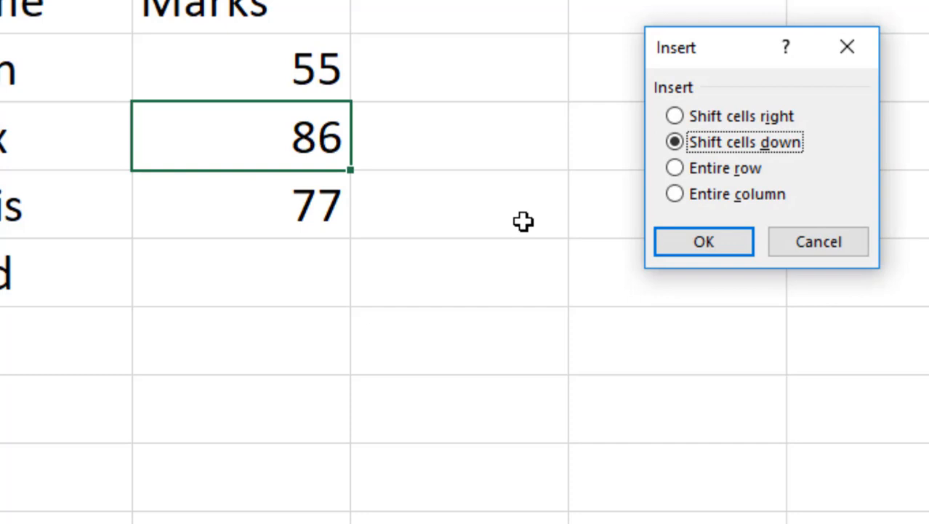
pyautogui.click(675, 240)
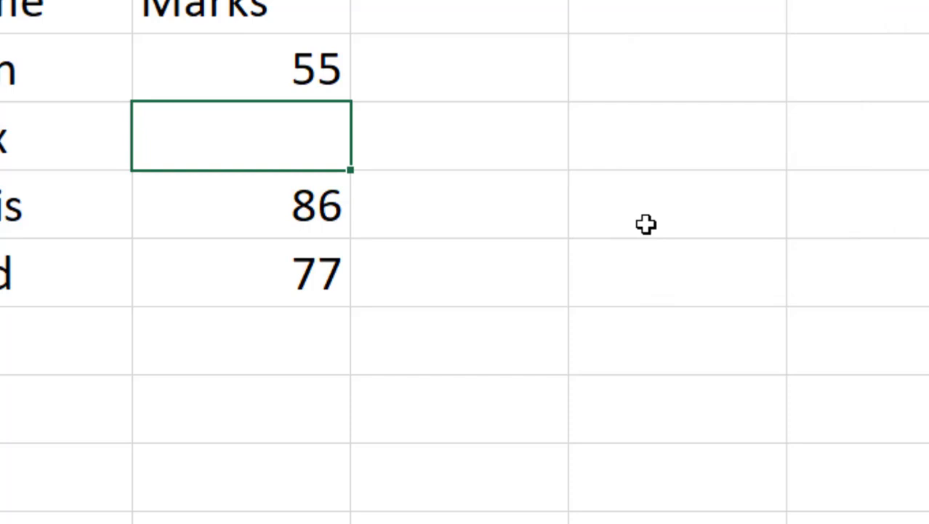
pyautogui.hotkey('ctrl', 'z')
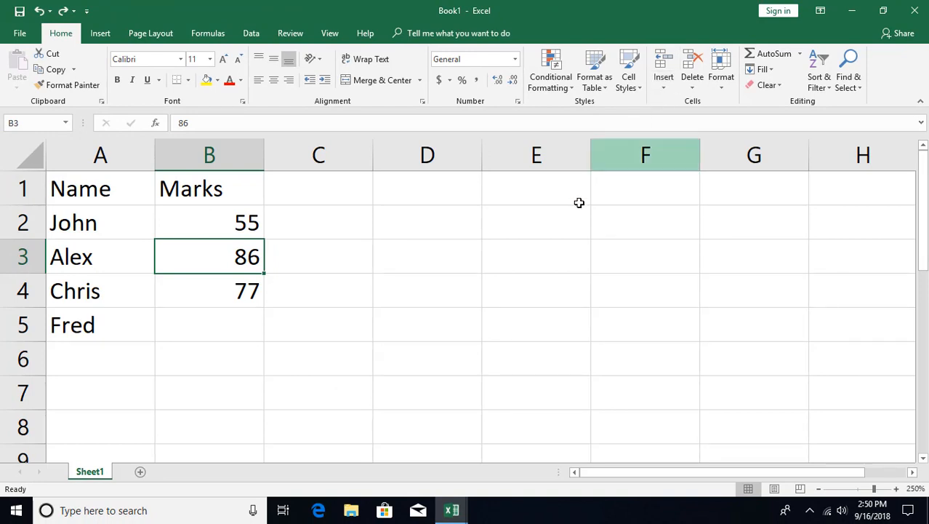
# Bring up the Insert cells options for B3 and dismiss them without inserting anything
pyautogui.press('alt')
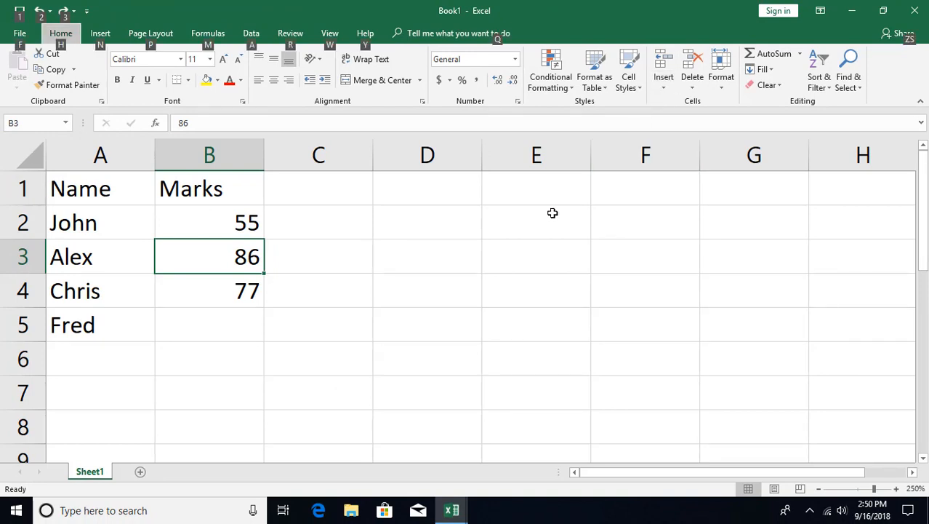
pyautogui.press('h')
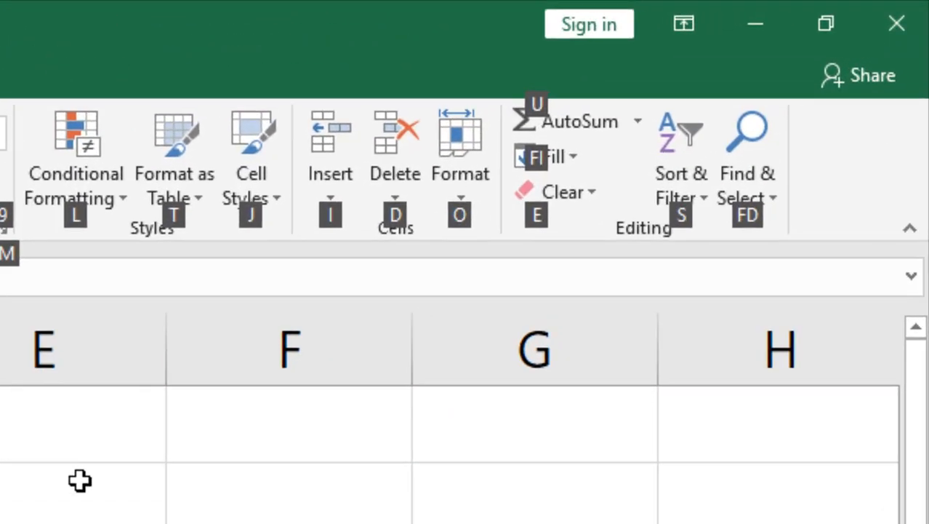
pyautogui.press('i')
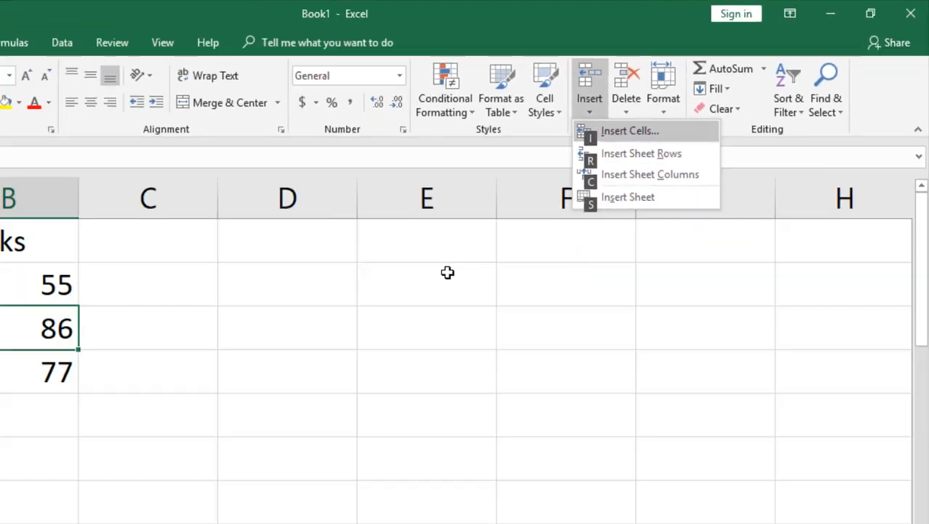
pyautogui.press('i')
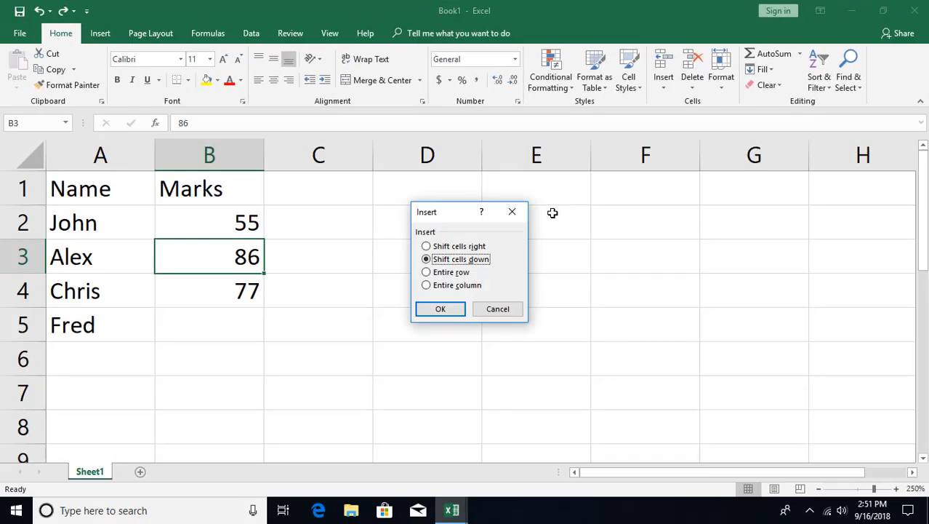
pyautogui.click(504, 309)
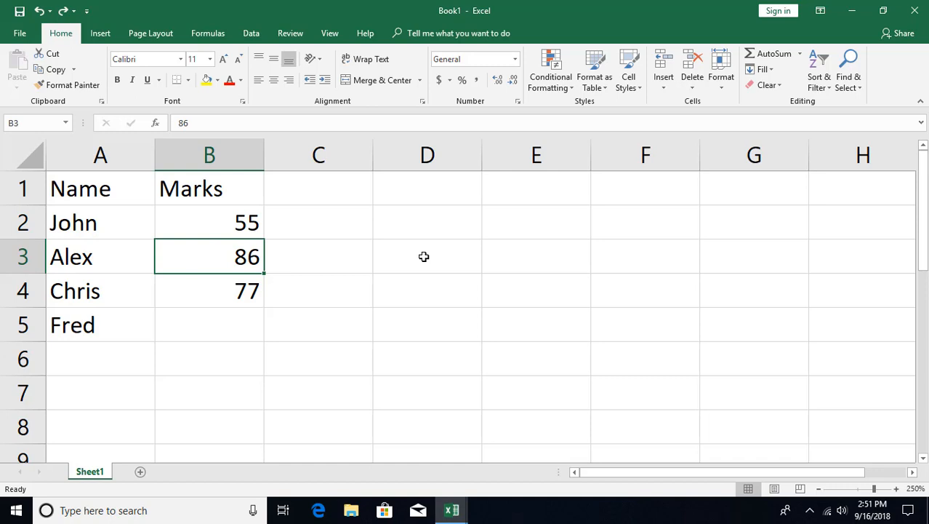
# Insert a blank cell at B3 using the Shift cells down option
pyautogui.press('alt')
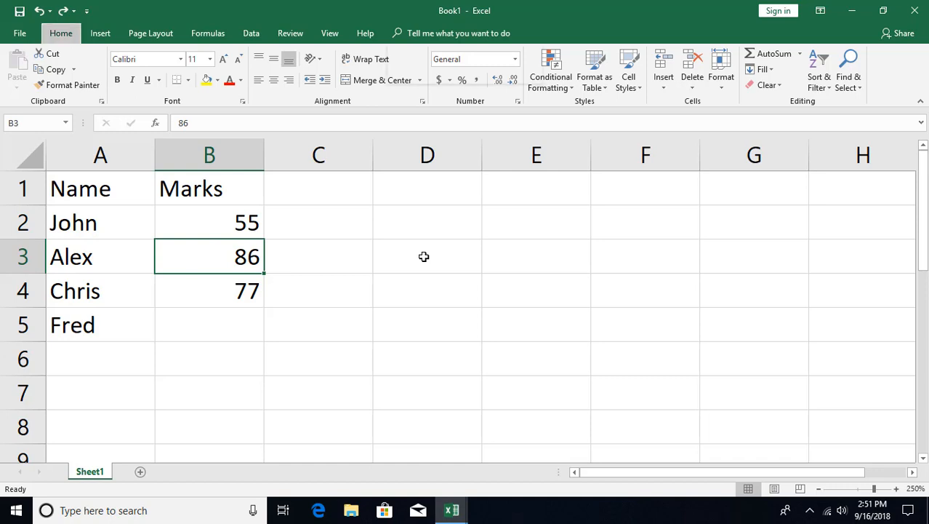
pyautogui.press('i')
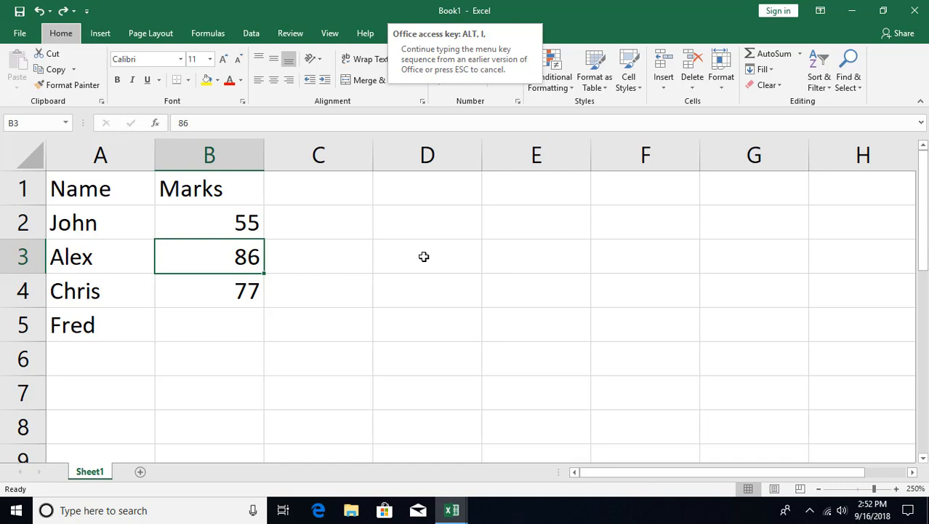
pyautogui.press('e')
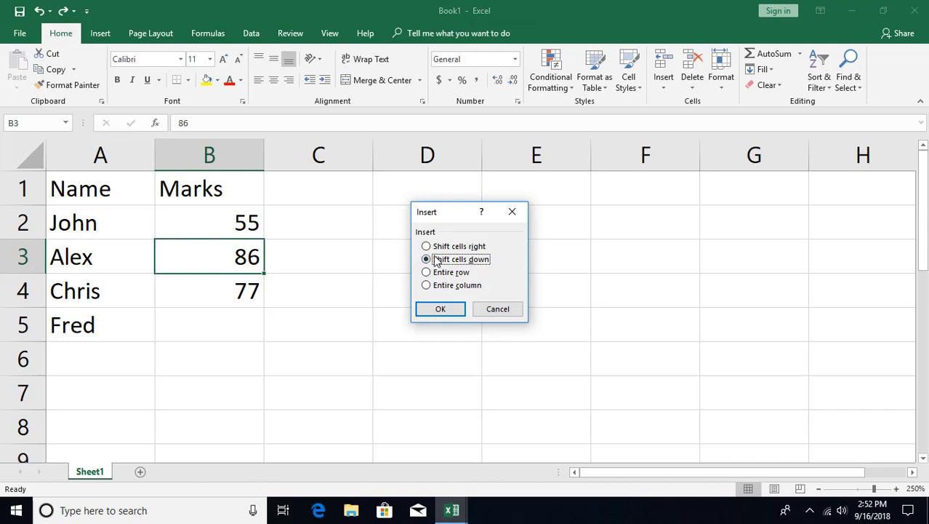
pyautogui.click(440, 309)
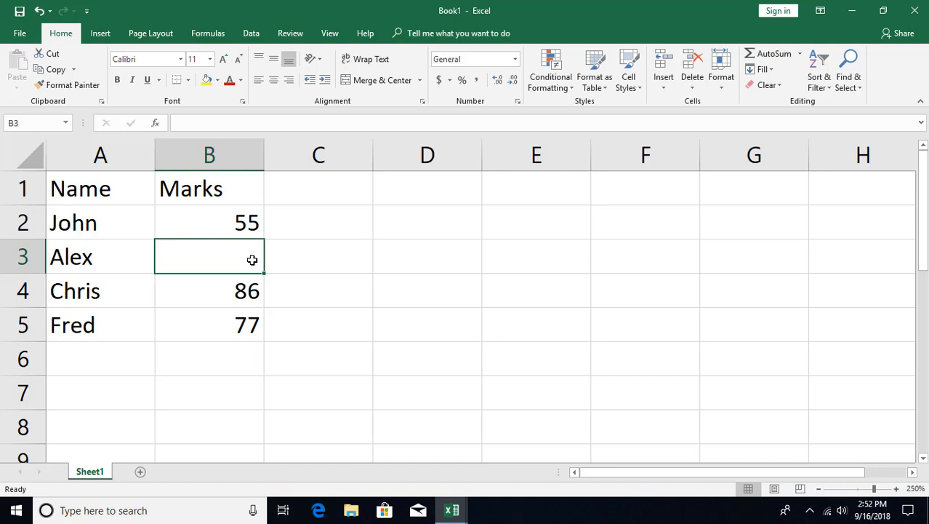
# Switch to the SampleXLSFile_212kb workbook and select cell D8
pyautogui.click(449, 513)
pyautogui.click(490, 466)
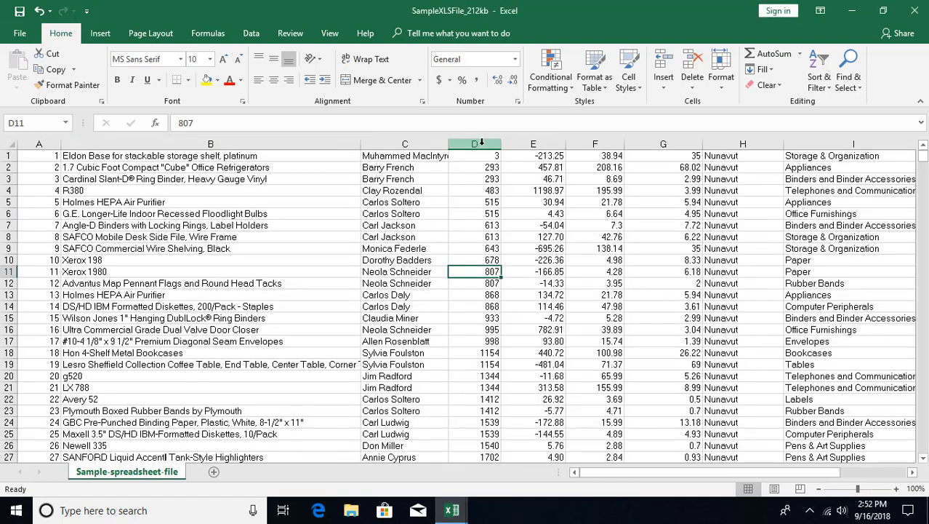
pyautogui.click(476, 237)
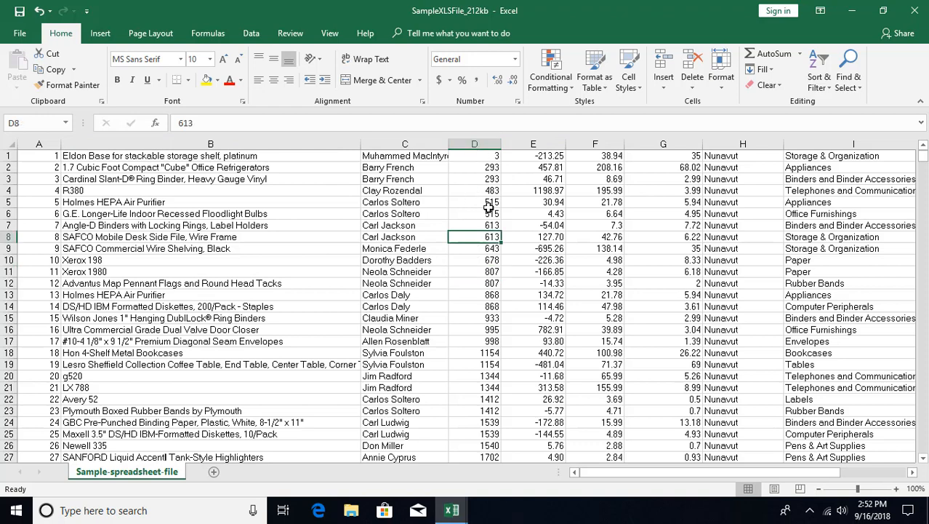
# Insert one blank sheet column at column D and undo the insertion
pyautogui.click(667, 91)
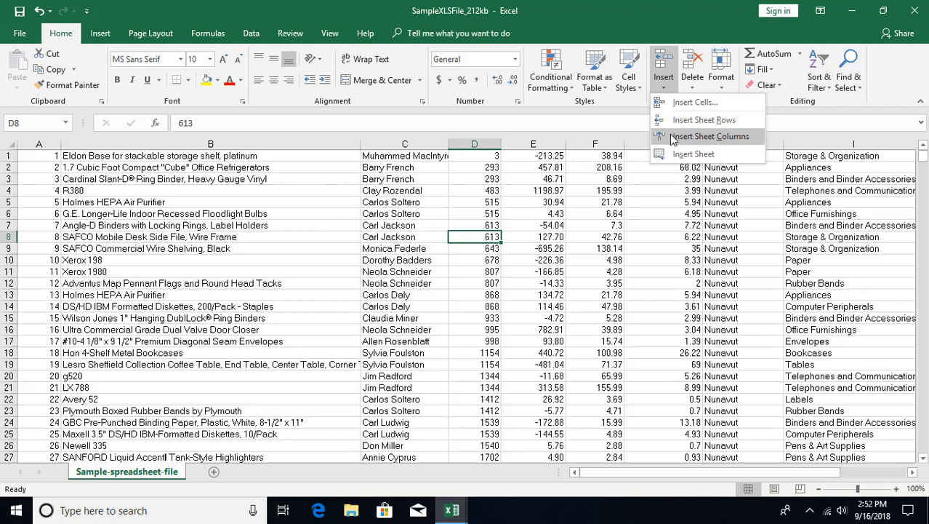
pyautogui.click(673, 137)
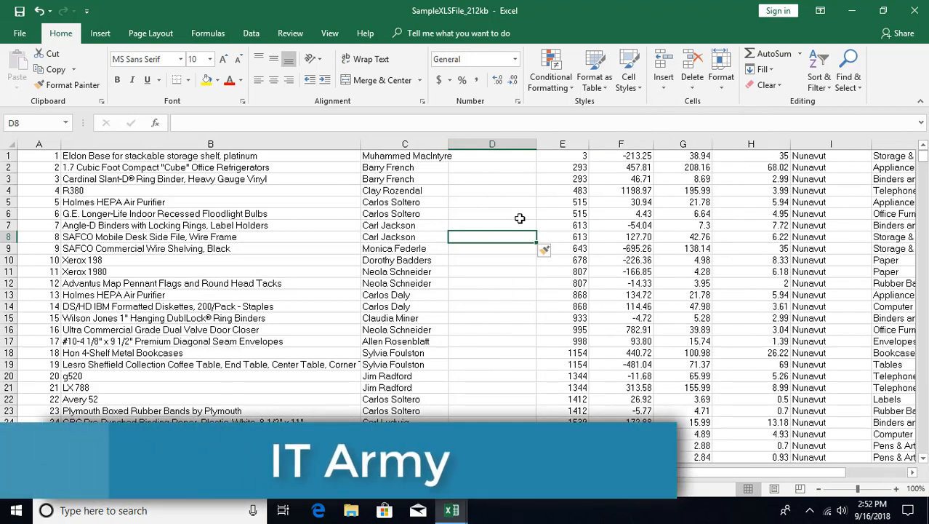
pyautogui.hotkey('ctrl', 'z')
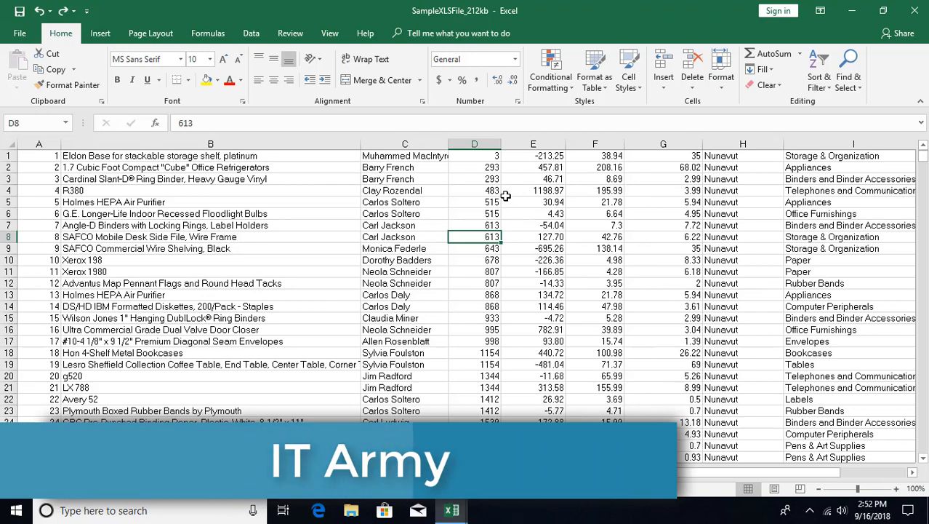
# Select columns D through F, insert three blank sheet columns there, and undo the insertion
pyautogui.click(480, 144)
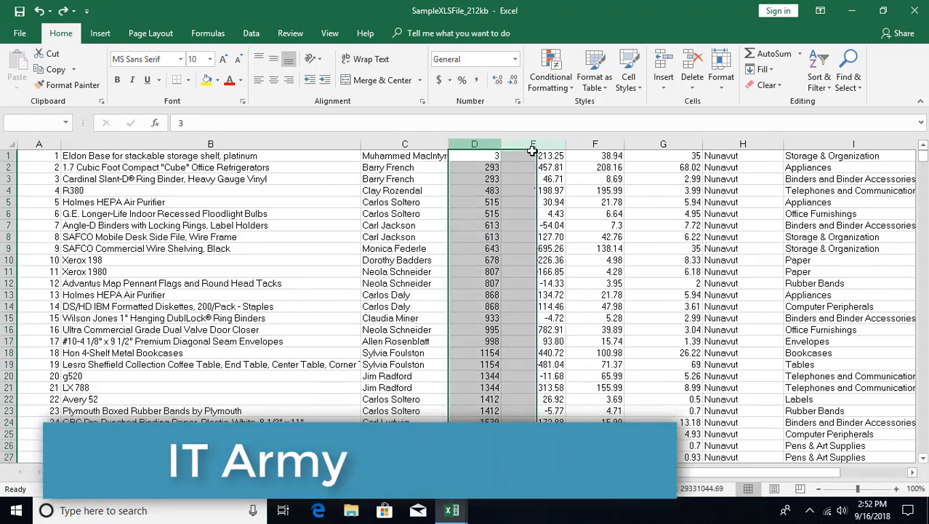
pyautogui.moveTo(533, 151); pyautogui.dragTo(590, 146)
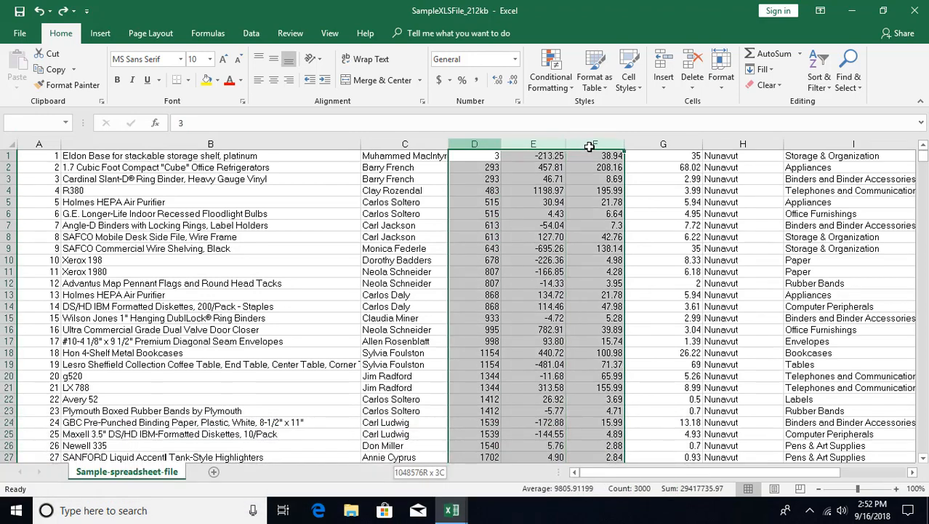
pyautogui.click(664, 84)
pyautogui.click(676, 136)
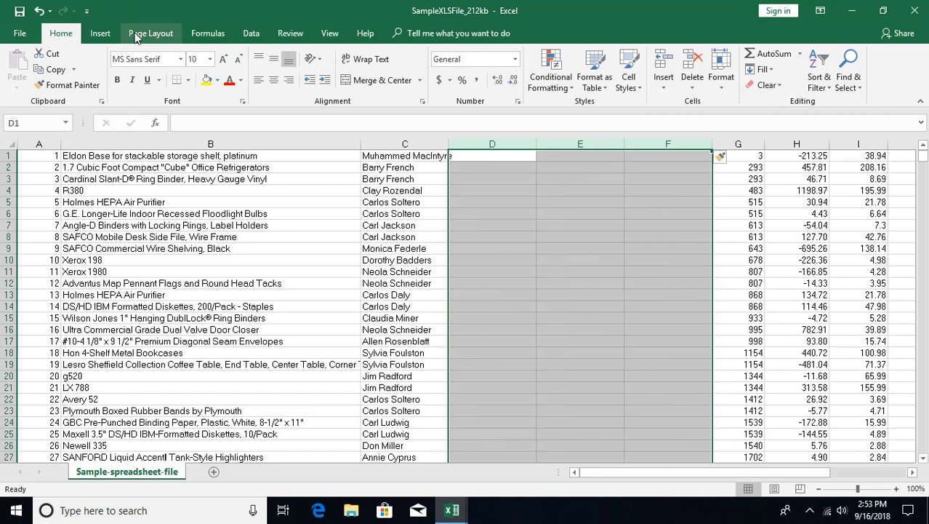
pyautogui.click(40, 11)
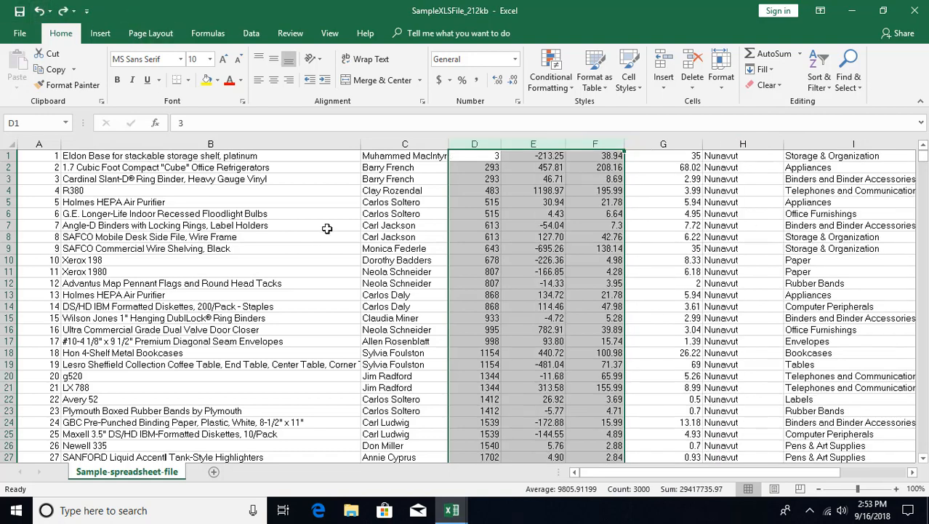
# Extend a selection from D6 to F6, expand it to the entire columns, and insert three blank columns
pyautogui.click(491, 218)
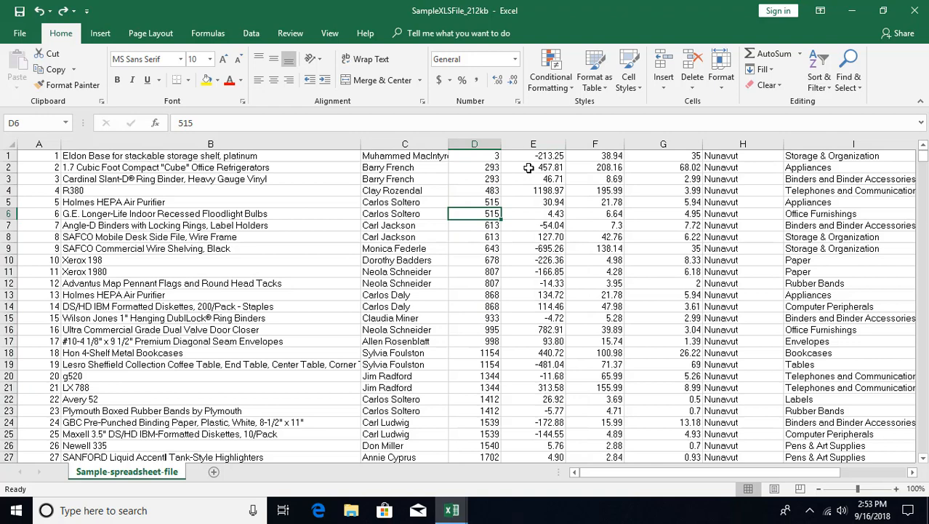
pyautogui.hotkey('shift', 'Right')
pyautogui.hotkey('shift', 'Right')
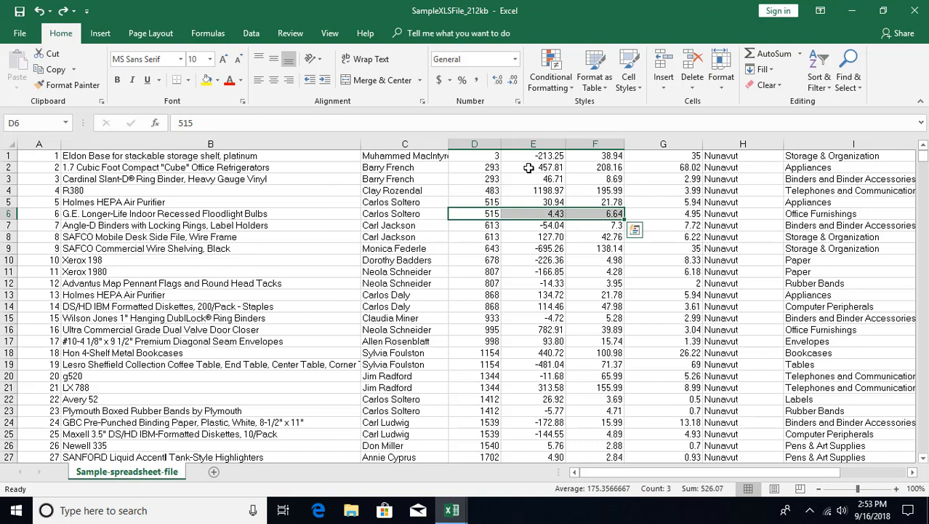
pyautogui.hotkey('ctrl', 'space')
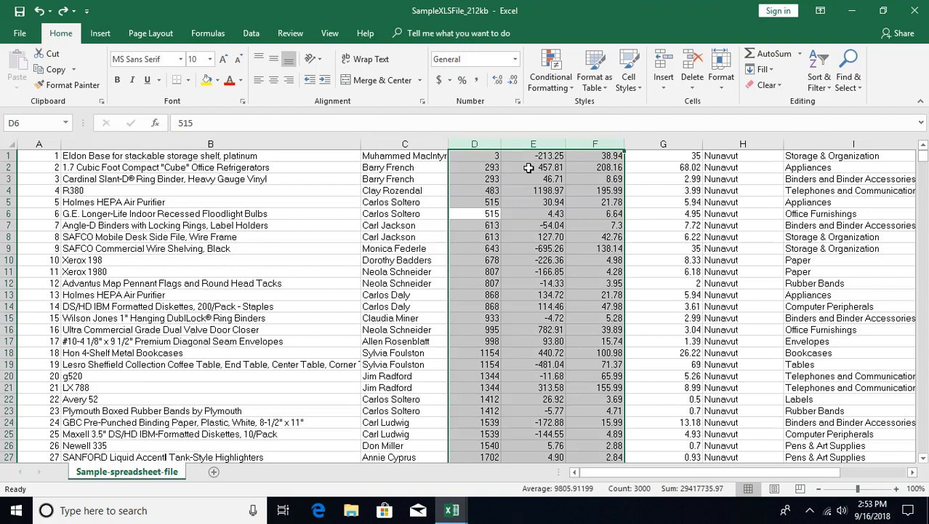
pyautogui.hotkey('ctrl', 'shift', '=')
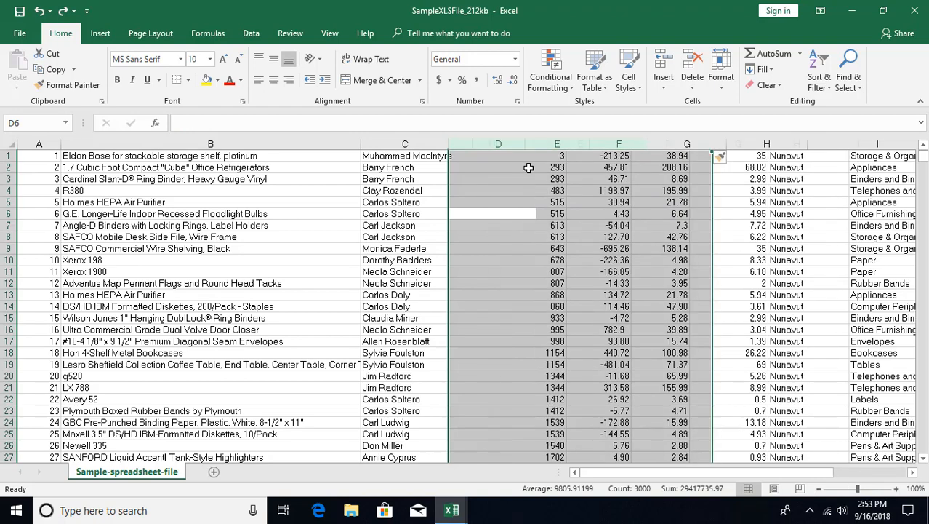
# Select the entire row 8, starting from cell B8, and insert one blank row there
pyautogui.press('Down')
pyautogui.press('Down')
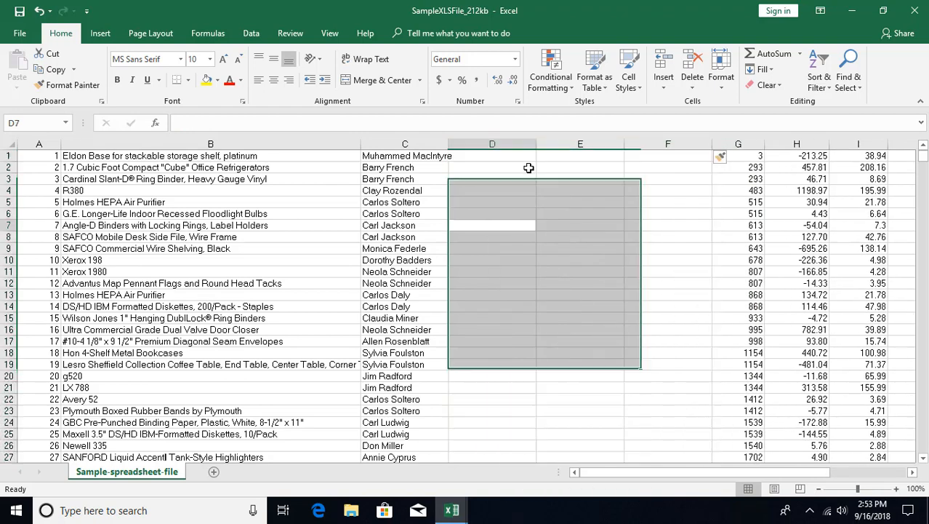
pyautogui.press('Left')
pyautogui.press('Left')
pyautogui.press('Left')
pyautogui.press('Right')
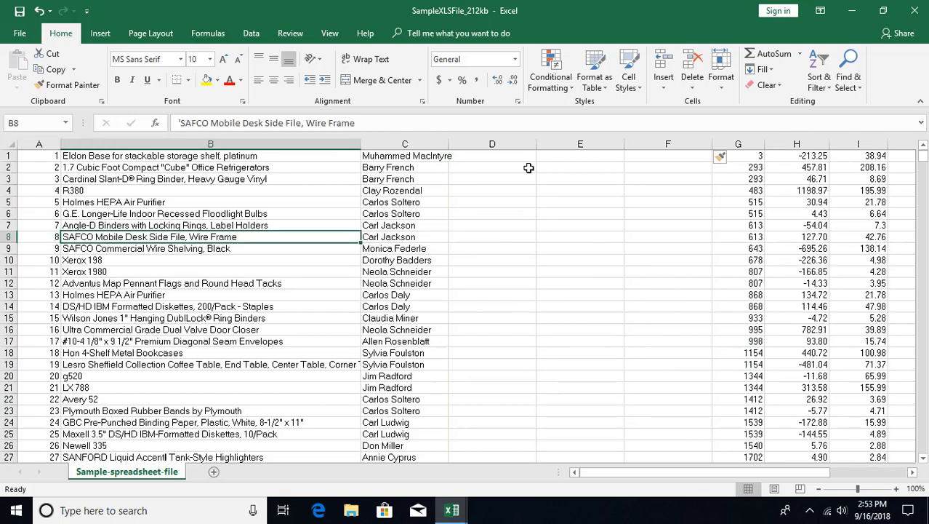
pyautogui.hotkey('shift', 'space')
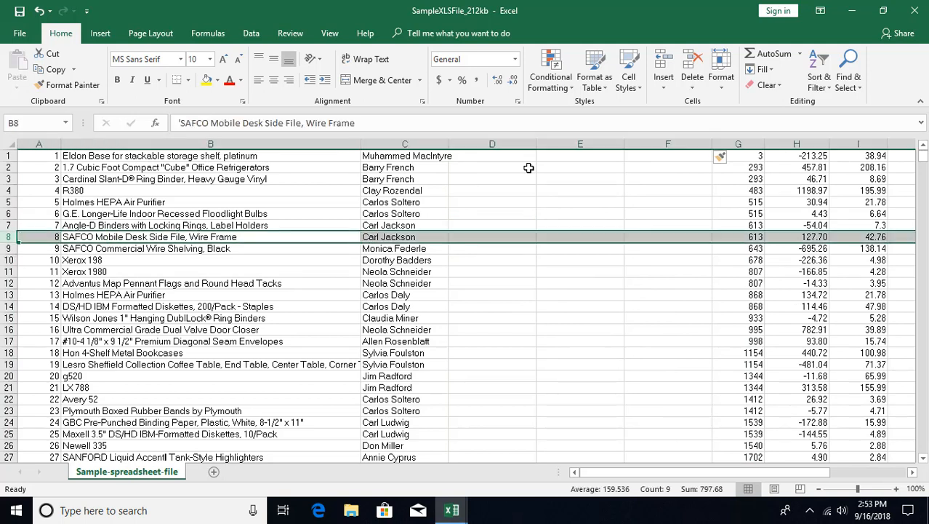
pyautogui.hotkey('ctrl', 'shift', '+')
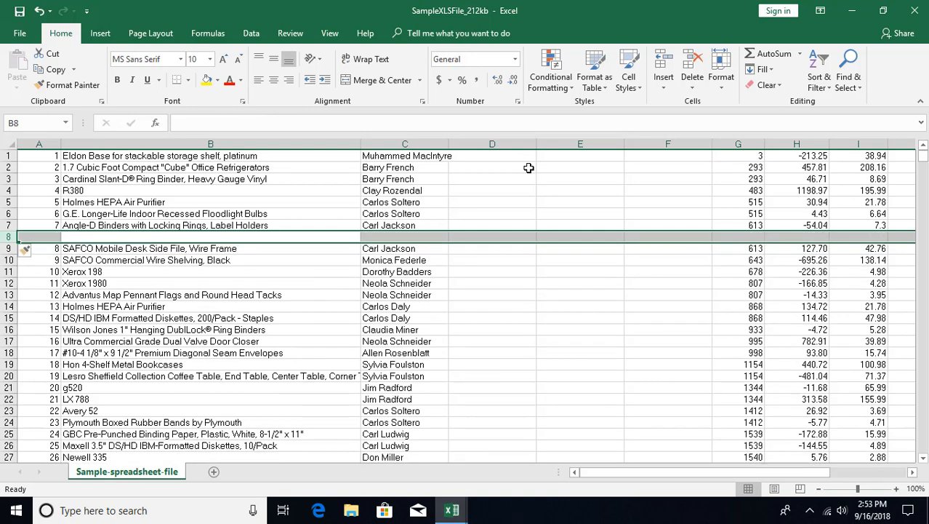
# Extend a selection from A11 to A13, expand it to the entire rows, and insert three blank rows
pyautogui.press('Down')
pyautogui.press('Down')
pyautogui.press('Left')
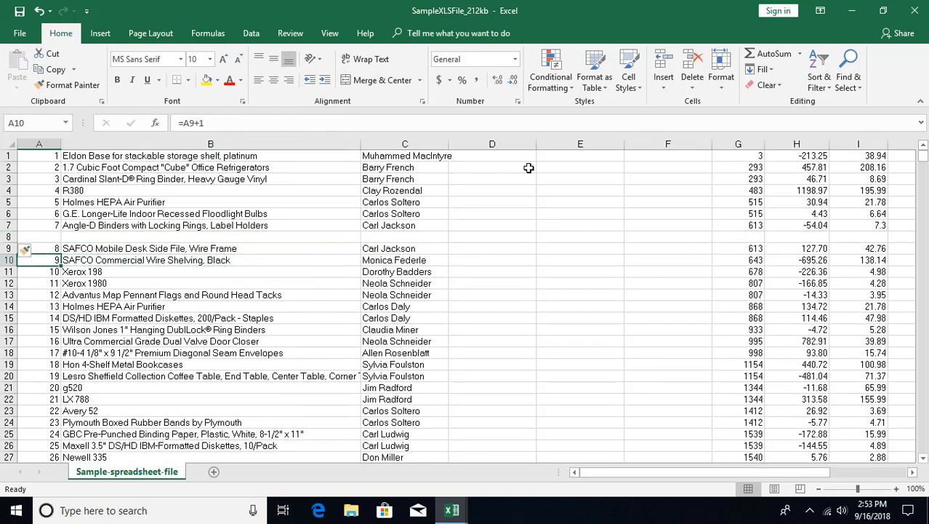
pyautogui.press('Down')
pyautogui.hotkey('shift', 'Down')
pyautogui.hotkey('shift', 'Down')
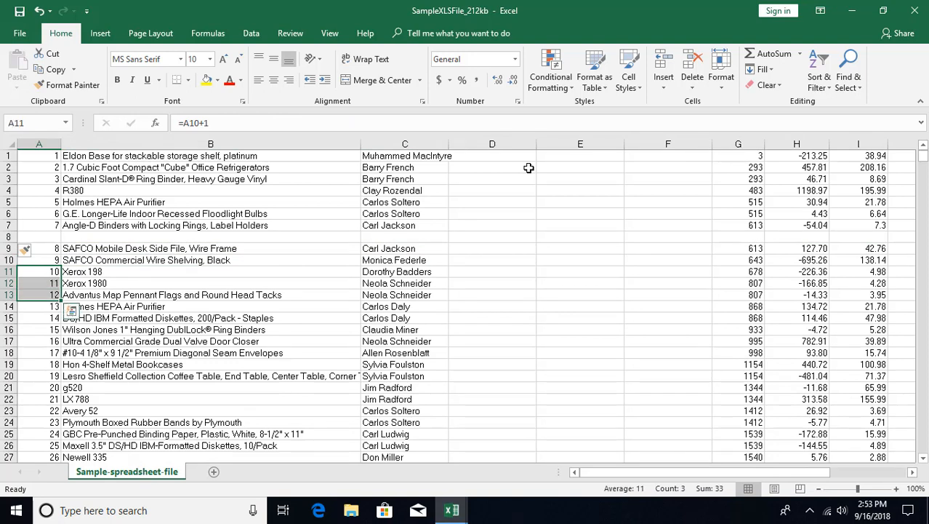
pyautogui.hotkey('shift', 'space')
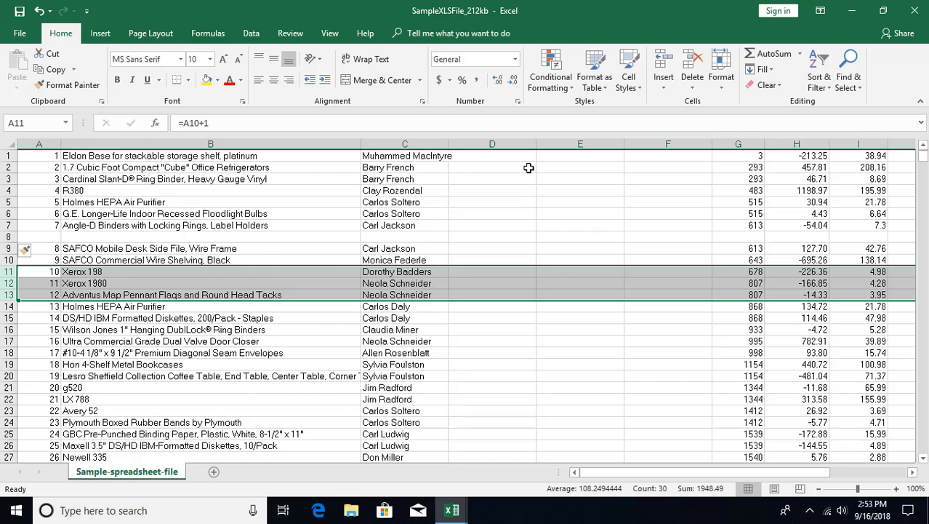
pyautogui.hotkey('ctrl', 'shift', '+')
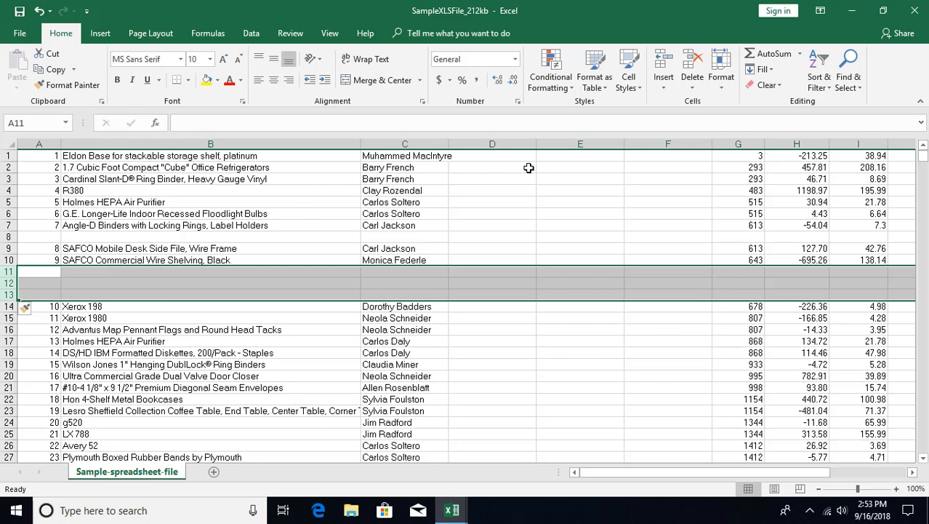
# Undo the three-row, single-row and three-column insertions
pyautogui.hotkey('ctrl', 'z')
pyautogui.hotkey('ctrl', 'z')
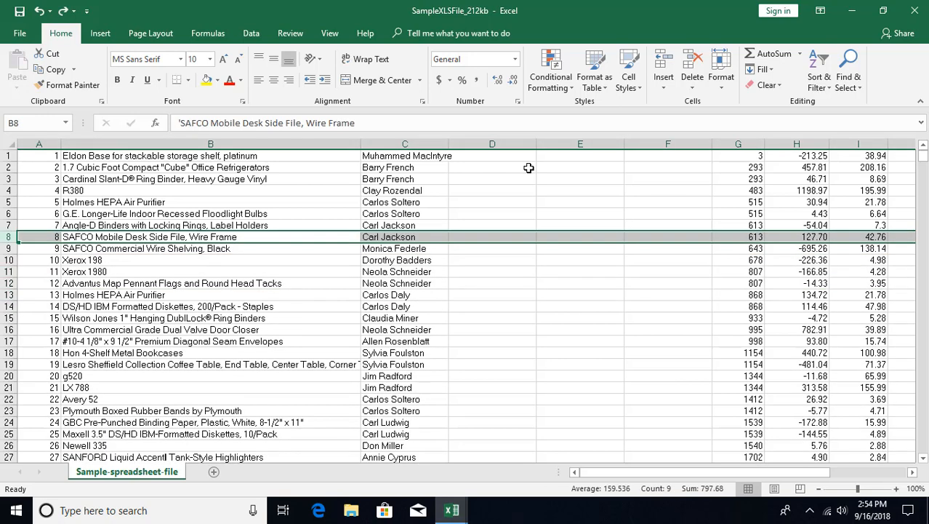
pyautogui.hotkey('ctrl', 'z')
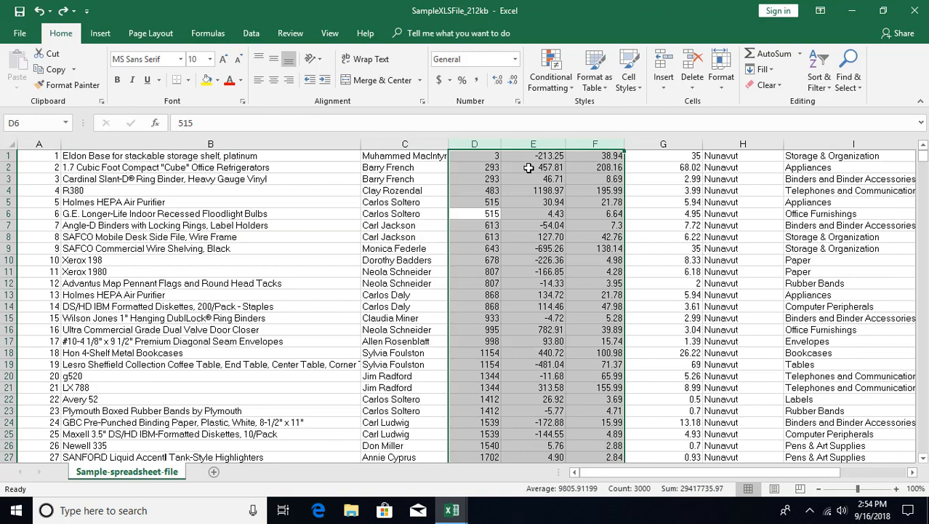
# Bring up the Insert options for cell D8 and cancel them
pyautogui.press('Down')
pyautogui.press('Down')
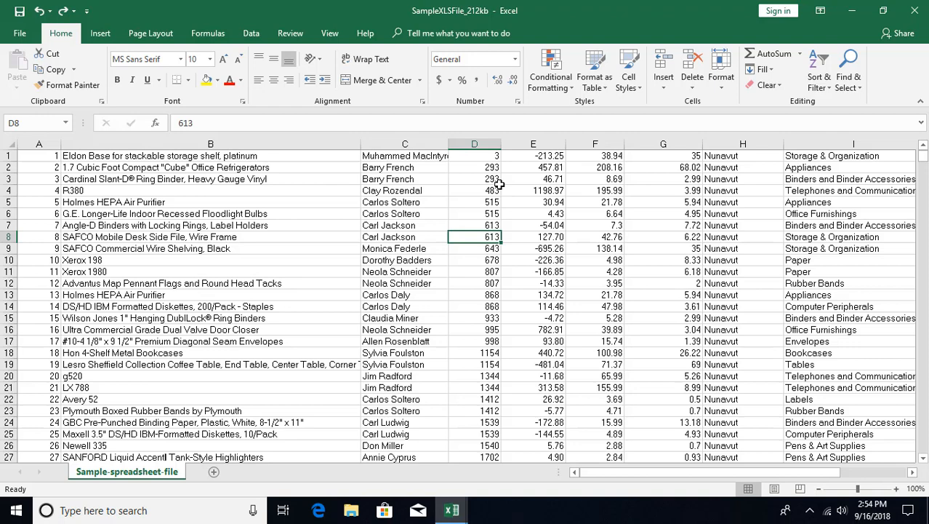
pyautogui.hotkey('ctrl', 'shift', '=')
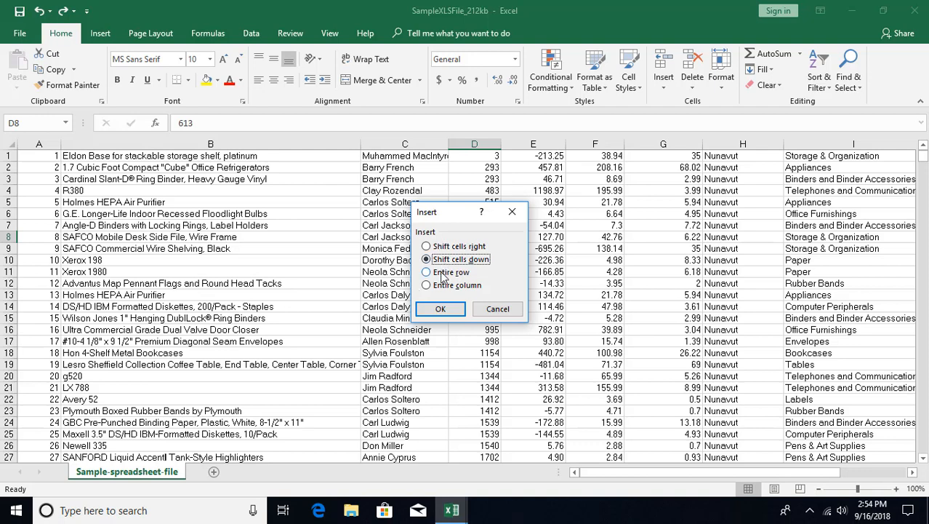
pyautogui.click(497, 310)
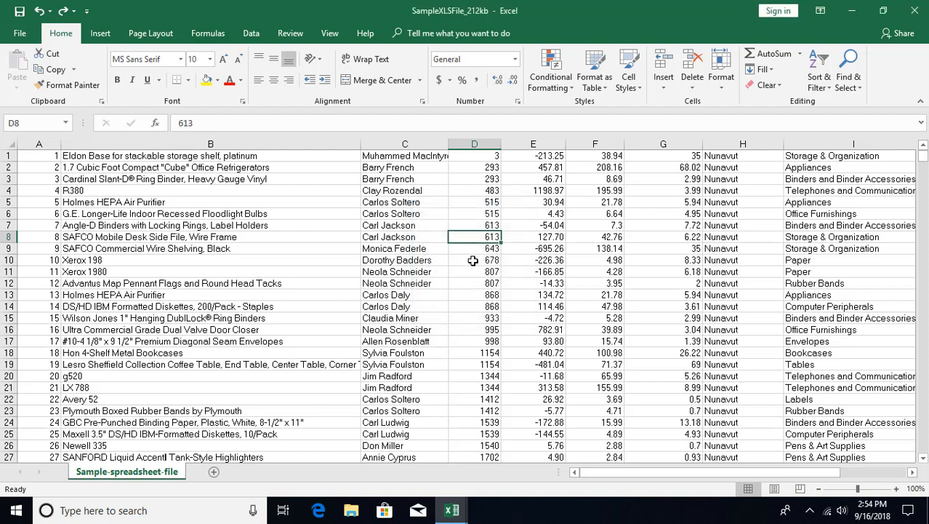
# Insert one blank column at column D, starting from cell D8, and one blank row at row 10, starting from cell B10
pyautogui.hotkey('ctrl', 'space')
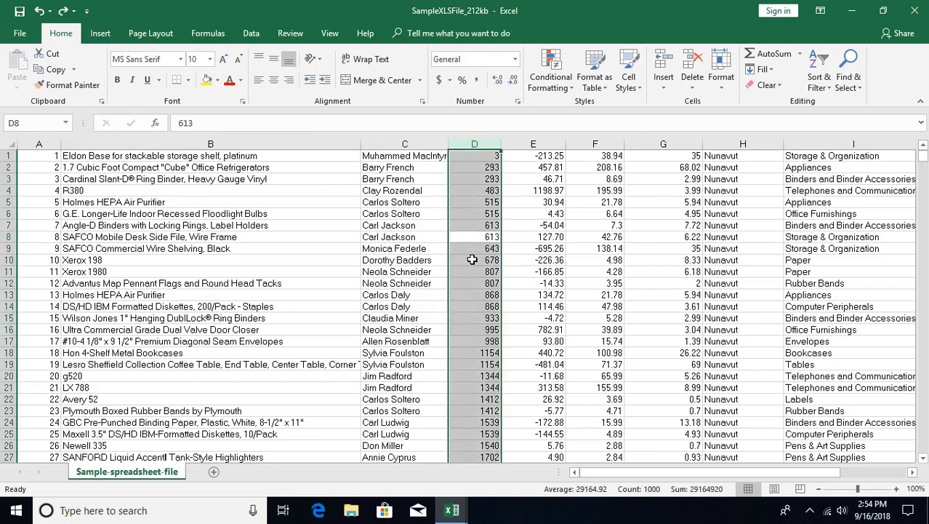
pyautogui.hotkey('ctrl', 'shift', '+')
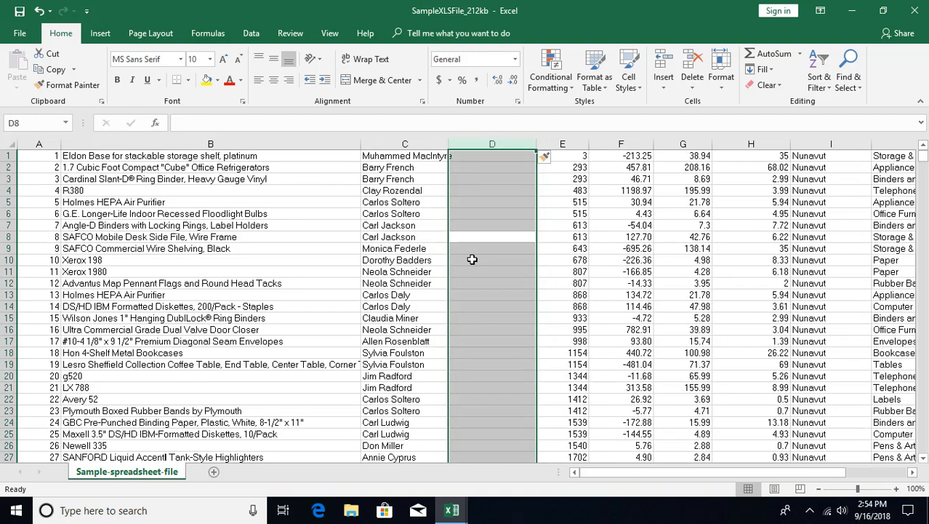
pyautogui.click(472, 259)
pyautogui.press('Left')
pyautogui.press('Left')
pyautogui.hotkey('shift', 'space')
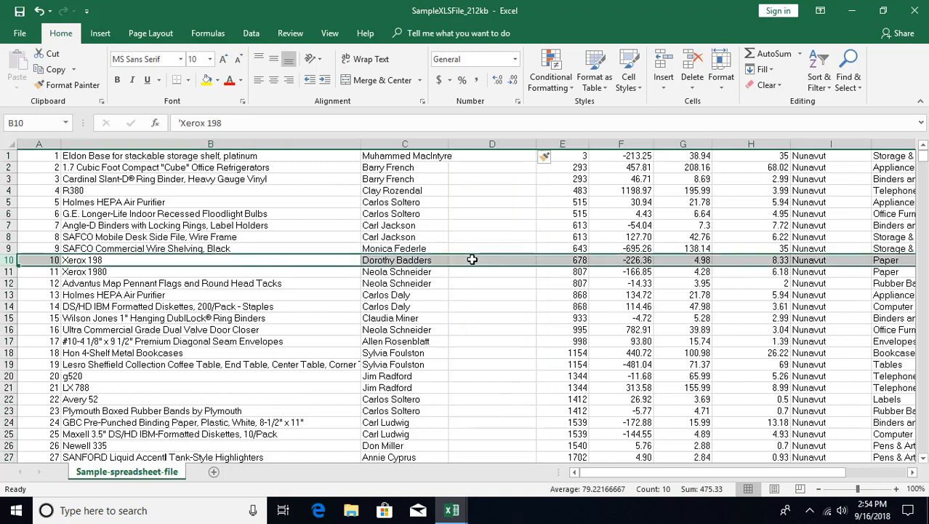
pyautogui.hotkey('ctrl', 'shift', '+')
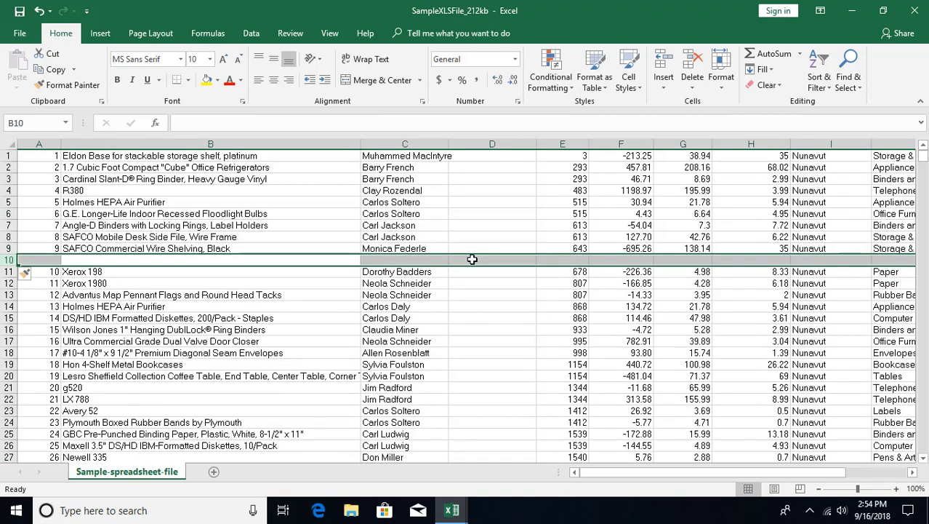
# Undo the insertions of the blank row 10 and the blank column D
pyautogui.hotkey('ctrl', 'z')
pyautogui.hotkey('ctrl', 'z')
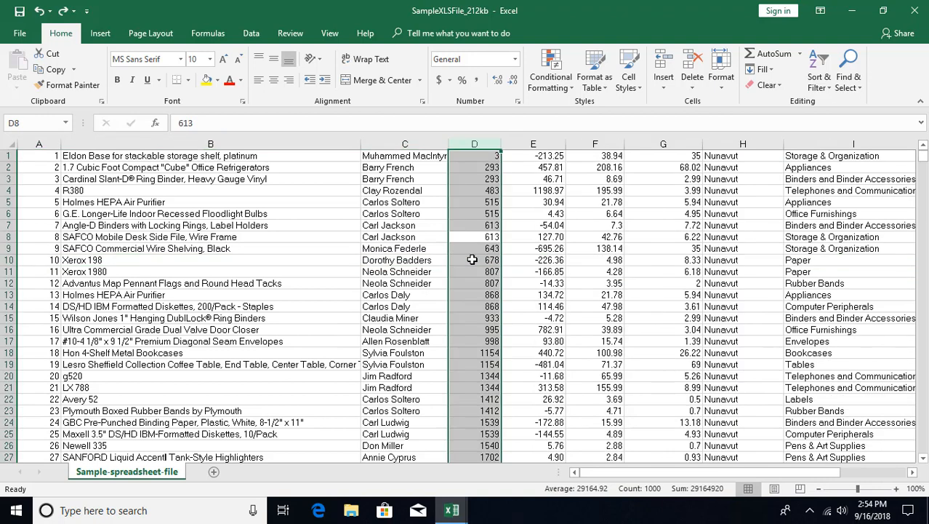
pyautogui.click(473, 225)
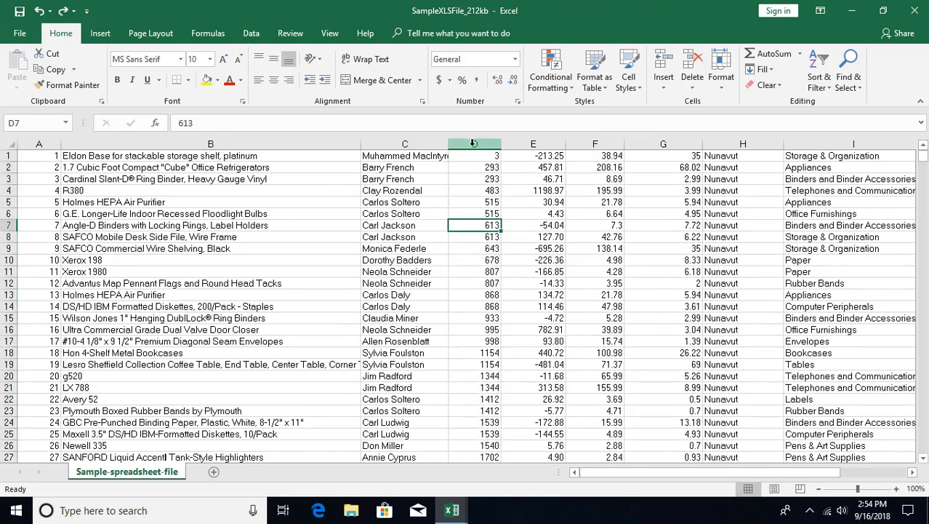
# Insert a blank column at column D and a blank row at row 9 using their headers
pyautogui.rightClick(475, 143)
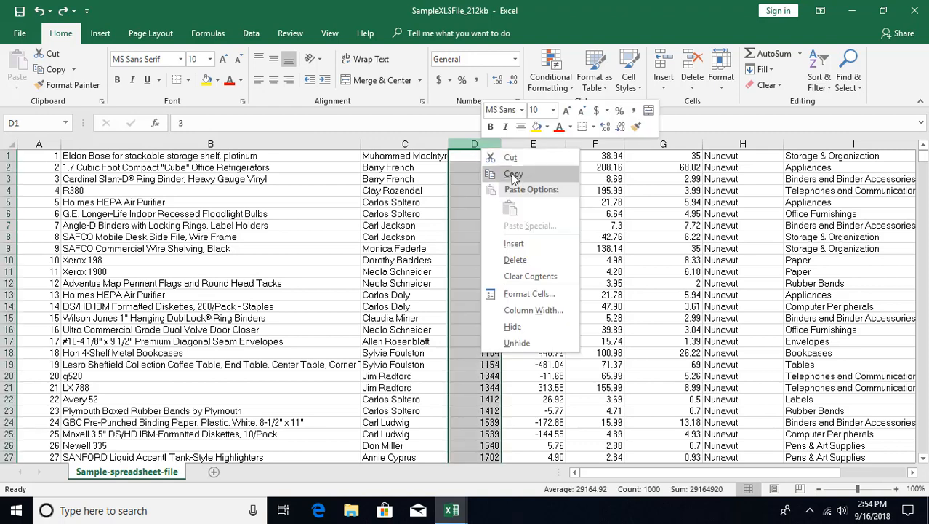
pyautogui.click(515, 244)
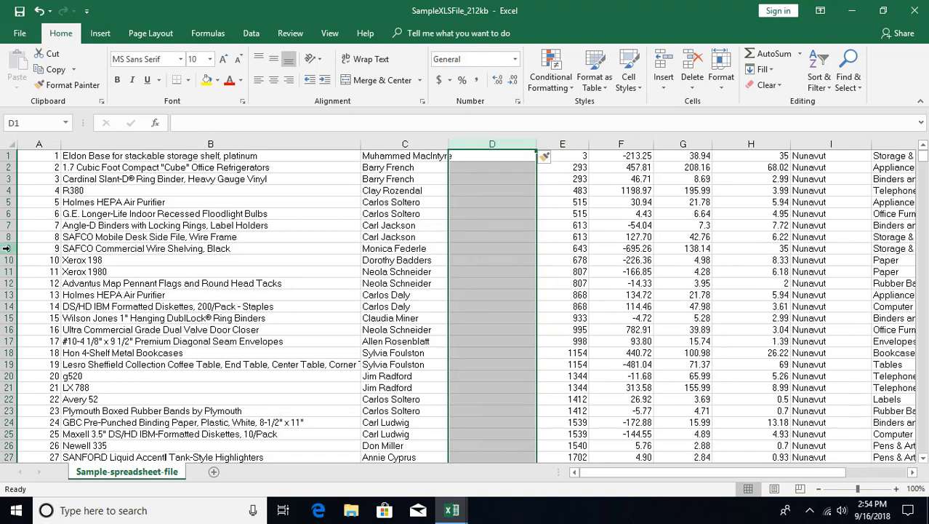
pyautogui.rightClick(5, 248)
pyautogui.click(48, 330)
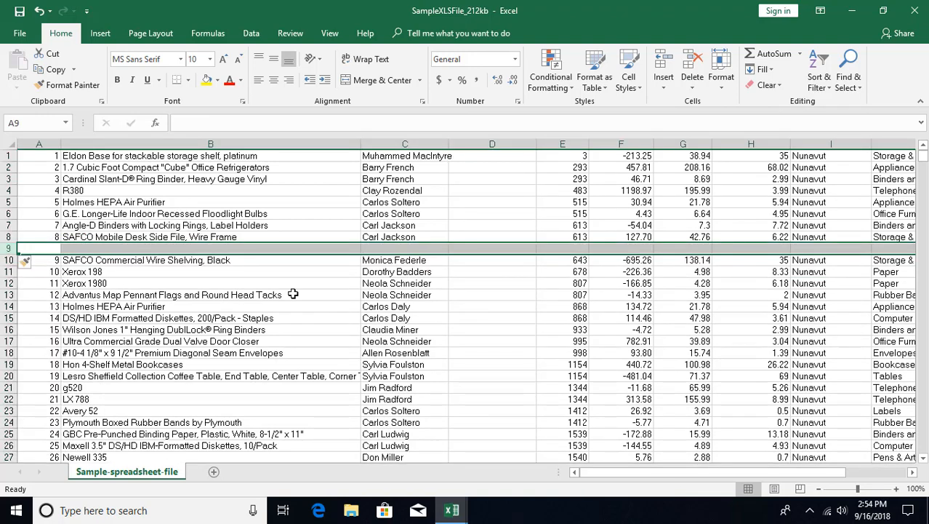
# Review the Insert options for cell C14, including Entire row and Entire column, and cancel without inserting anything
pyautogui.click(398, 306)
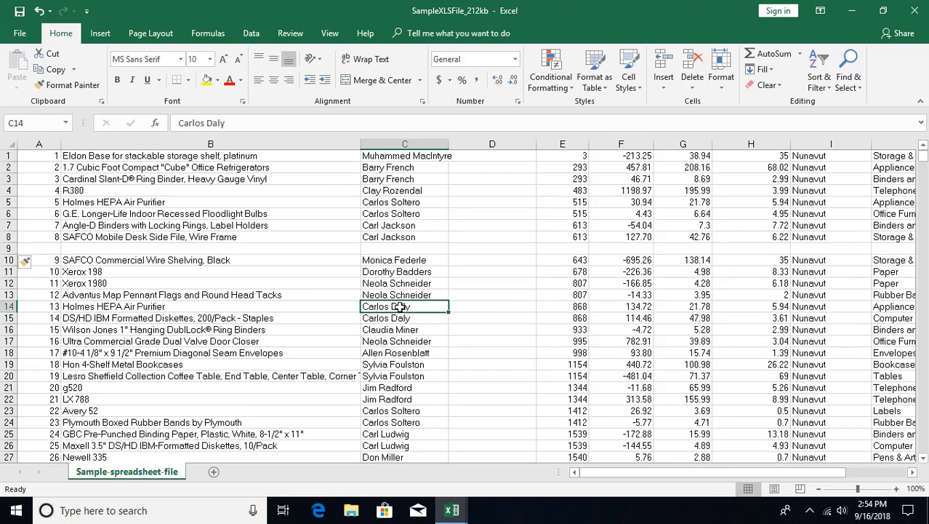
pyautogui.rightClick(400, 307)
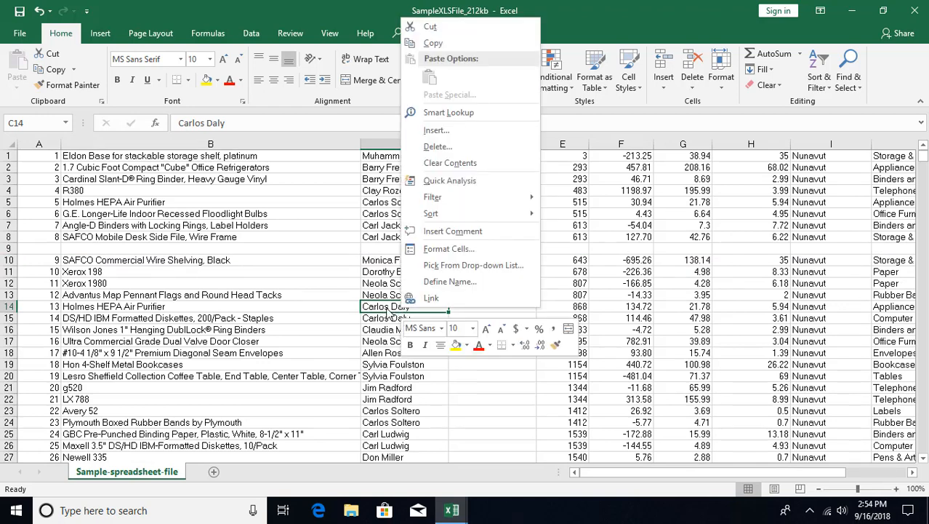
pyautogui.click(434, 131)
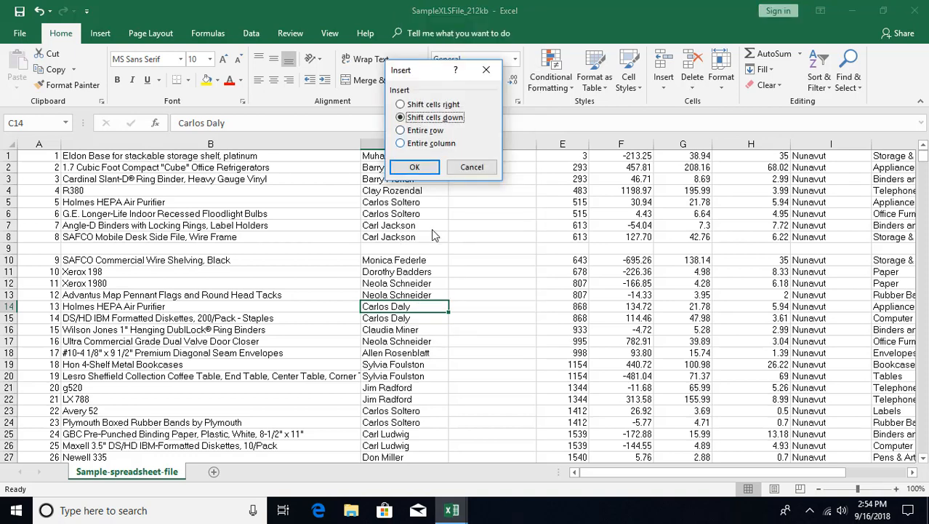
pyautogui.moveTo(425, 74); pyautogui.dragTo(509, 159)
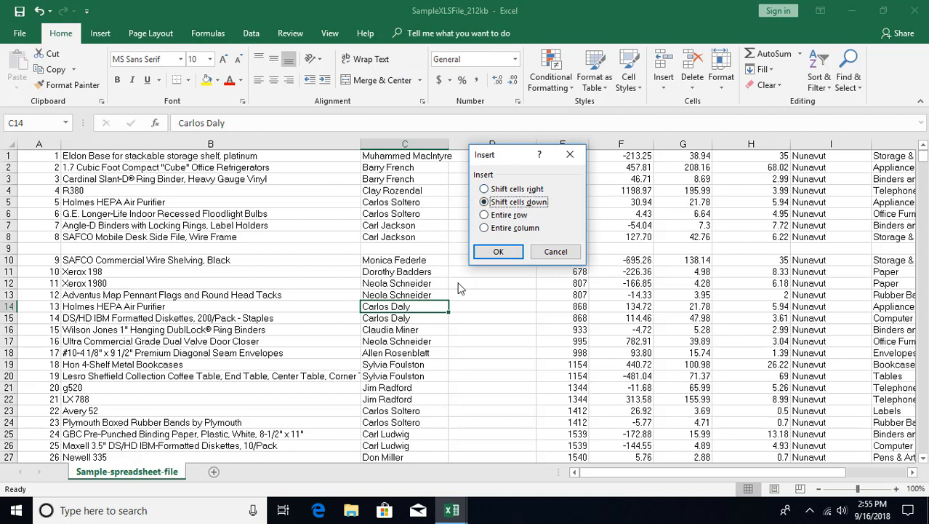
pyautogui.click(499, 251)
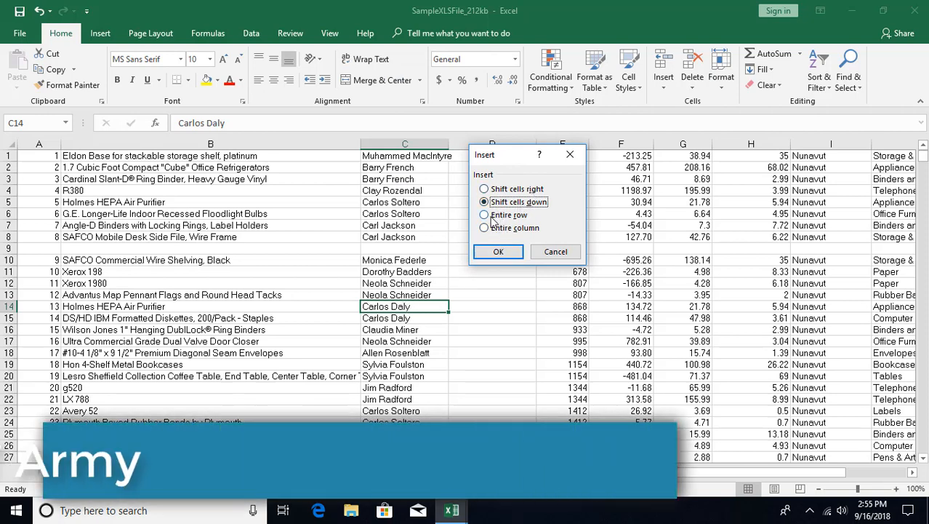
pyautogui.click(509, 215)
pyautogui.click(514, 227)
pyautogui.click(555, 252)
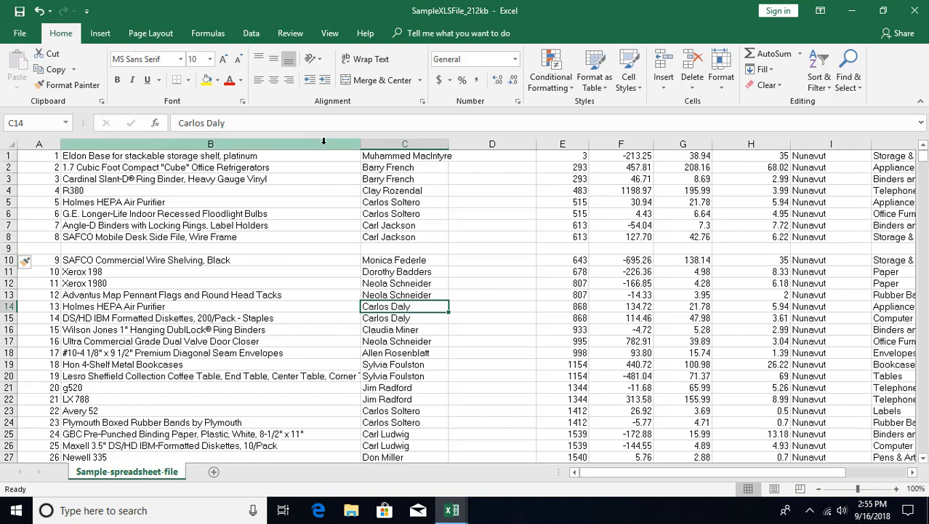
# Widen column B manually until the long table description in row 20 fits inside it
pyautogui.moveTo(361, 144); pyautogui.dragTo(361, 143)
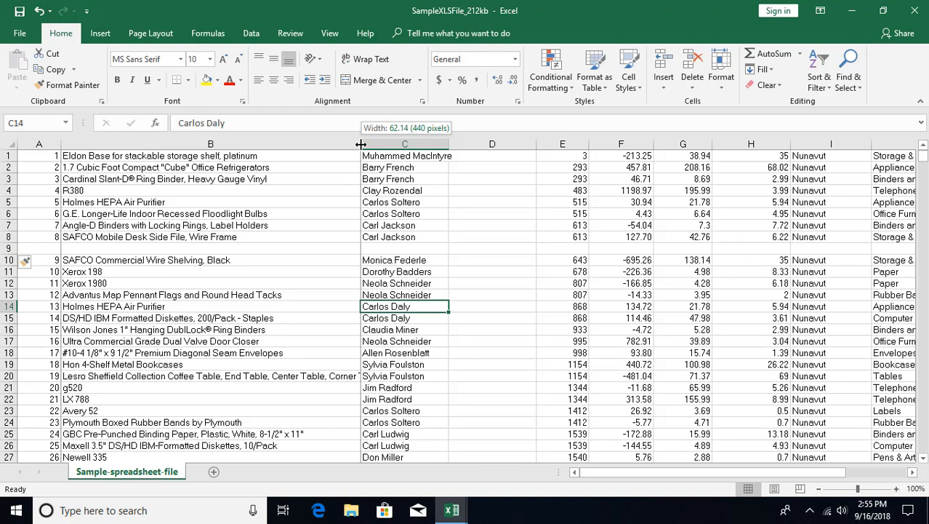
pyautogui.moveTo(361, 144); pyautogui.dragTo(389, 143)
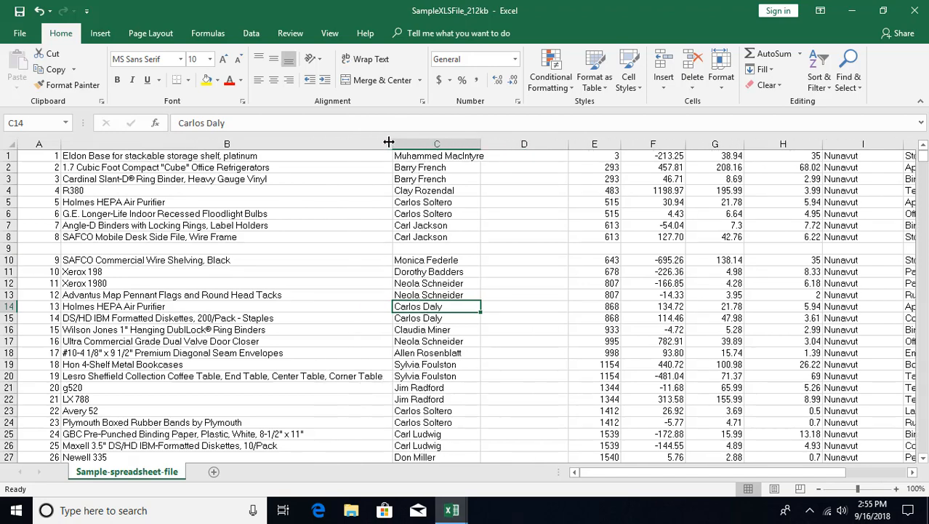
pyautogui.scroll(-6, 360, 206)
pyautogui.scroll(5, 361, 207)
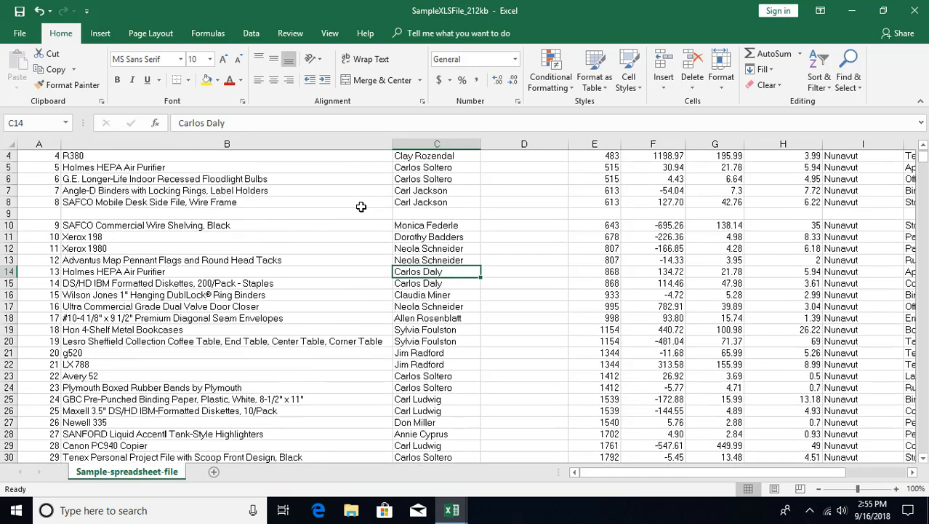
# AutoFit column B to its longest entry and check the descriptions further down the sheet against the new width
pyautogui.doubleClick(394, 144)
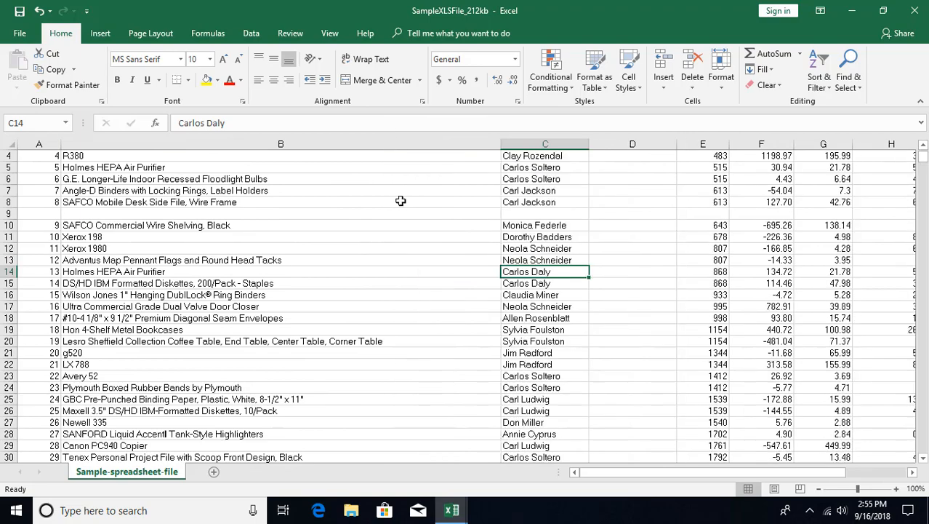
pyautogui.scroll(-15, 411, 216)
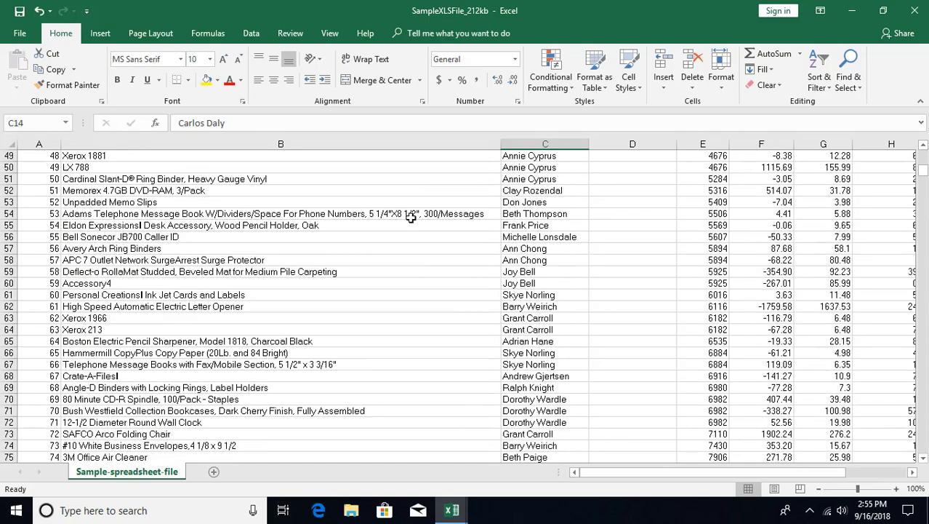
pyautogui.scroll(-11, 412, 216)
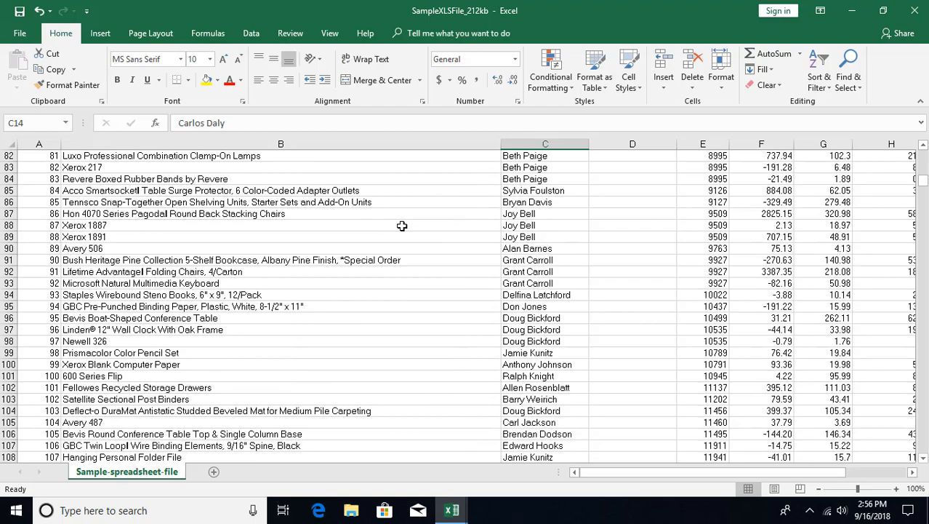
pyautogui.scroll(-14, 402, 226)
pyautogui.scroll(15, 400, 218)
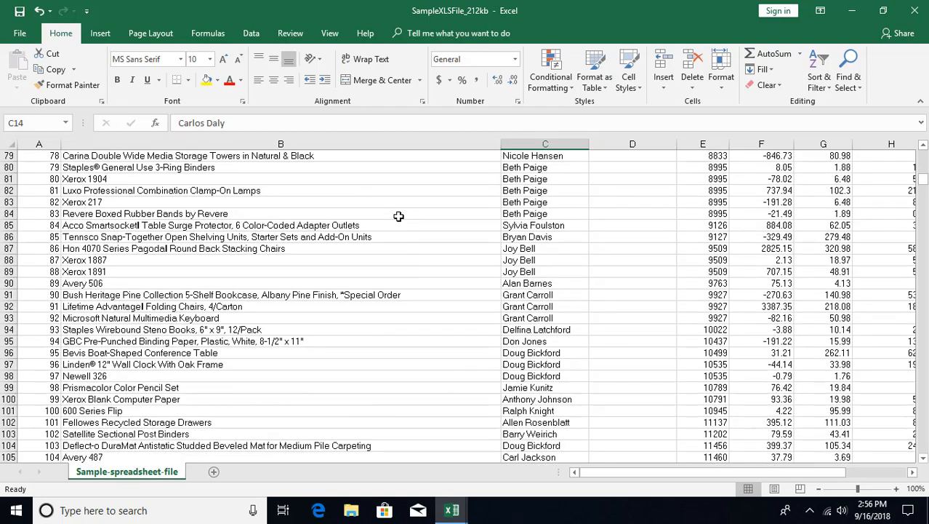
pyautogui.scroll(20, 398, 216)
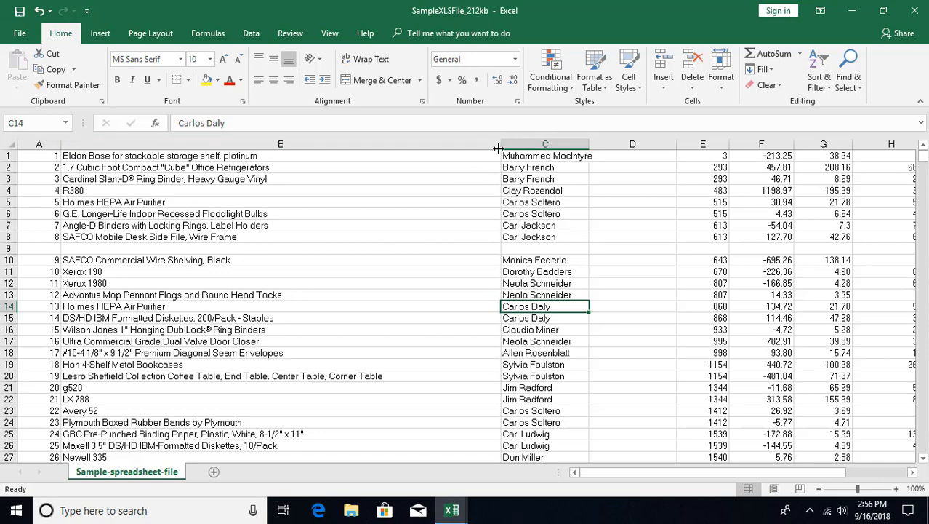
# Narrow column B, select columns C to G, and resize them together to one equal width that just fits the entry in C1
pyautogui.moveTo(501, 145); pyautogui.dragTo(641, 153)
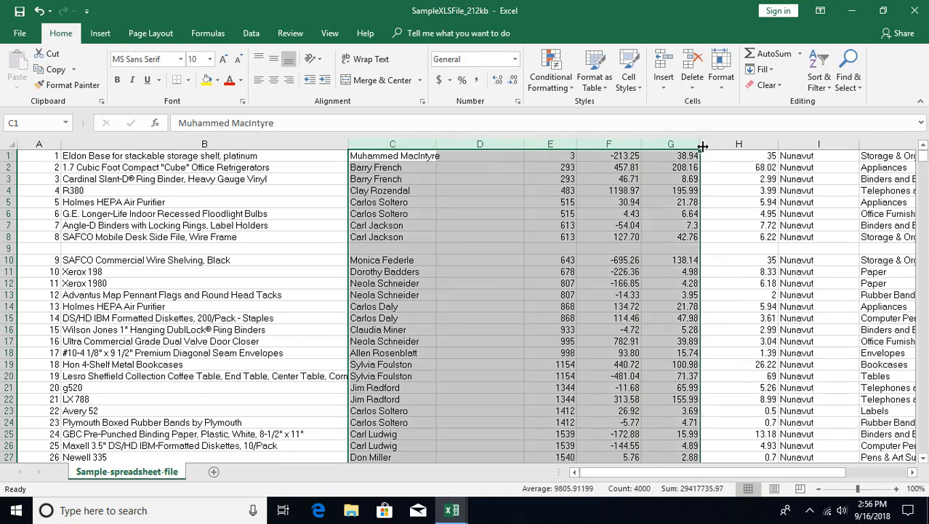
pyautogui.moveTo(703, 146); pyautogui.dragTo(778, 146)
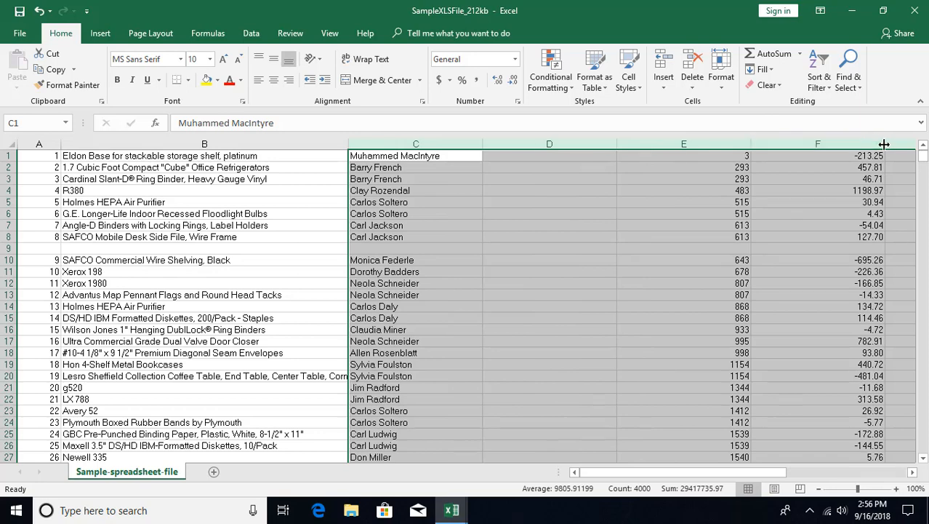
pyautogui.moveTo(885, 143); pyautogui.dragTo(786, 144)
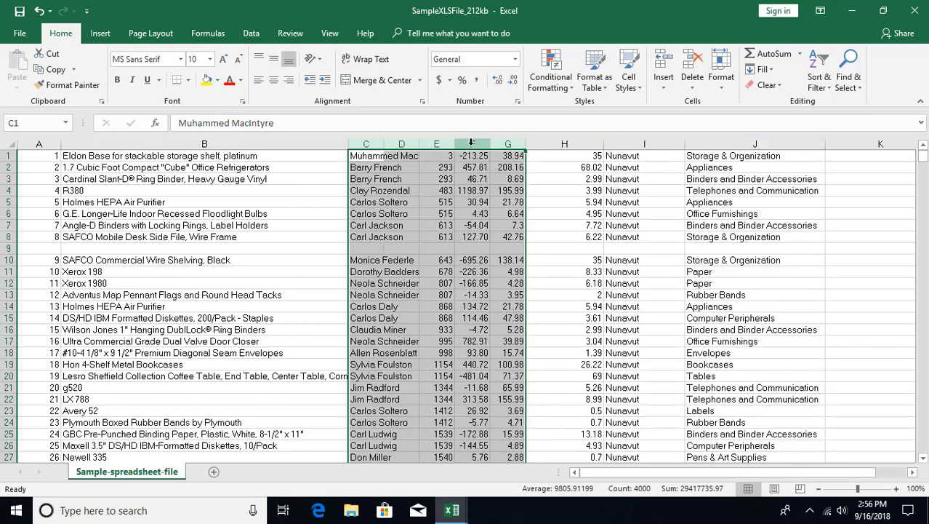
pyautogui.moveTo(455, 145); pyautogui.dragTo(517, 146)
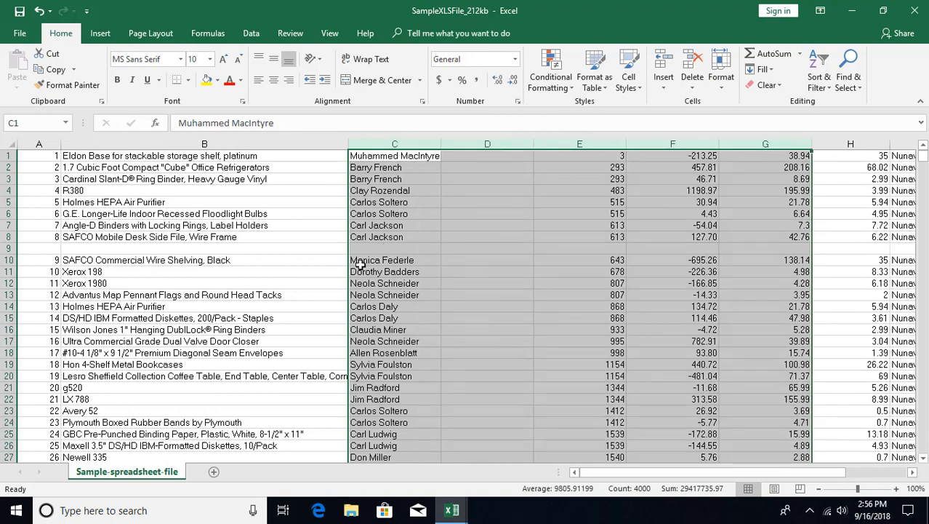
# Select cell B7 and increase the height of row 7 to nearly three times that of the other rows
pyautogui.click(200, 228)
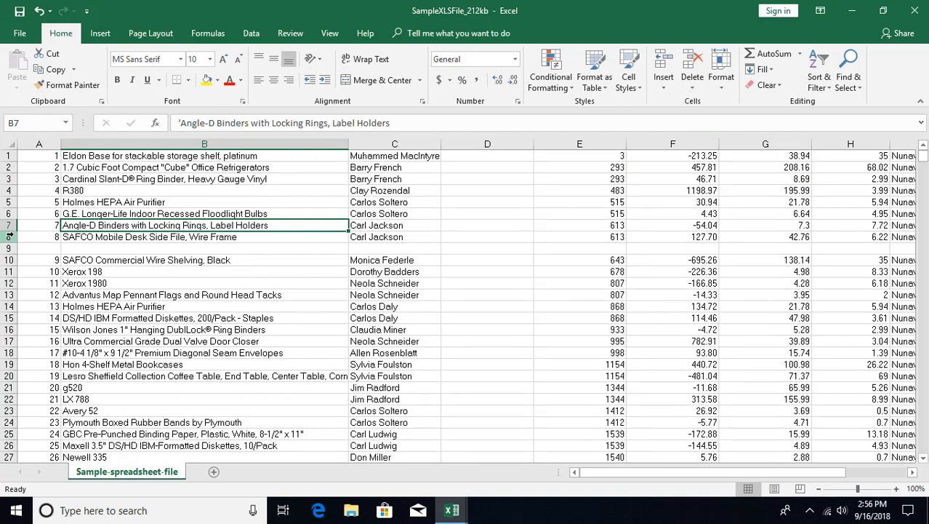
pyautogui.moveTo(14, 231); pyautogui.dragTo(14, 250)
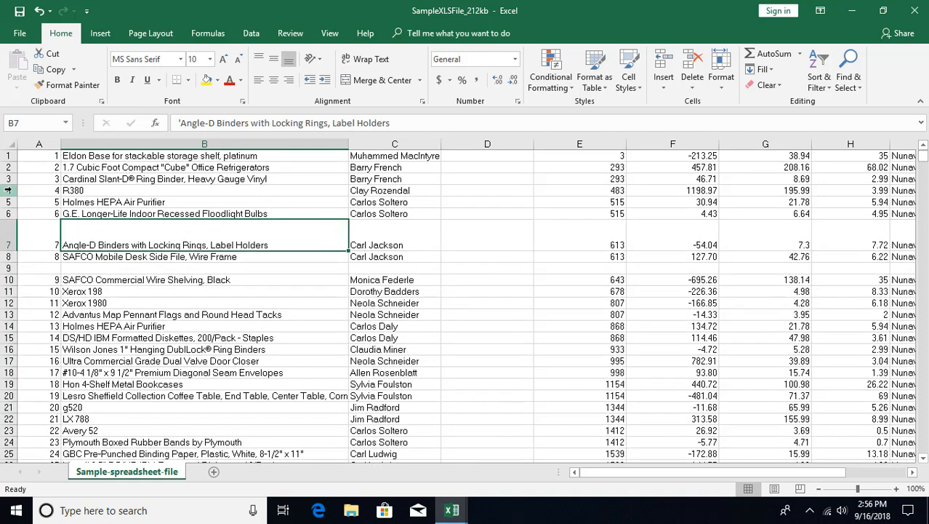
# Select rows 4 to 9 and collapse them to zero height, and make rows 2, 10 and 12 much taller
pyautogui.moveTo(9, 191); pyautogui.dragTo(12, 246)
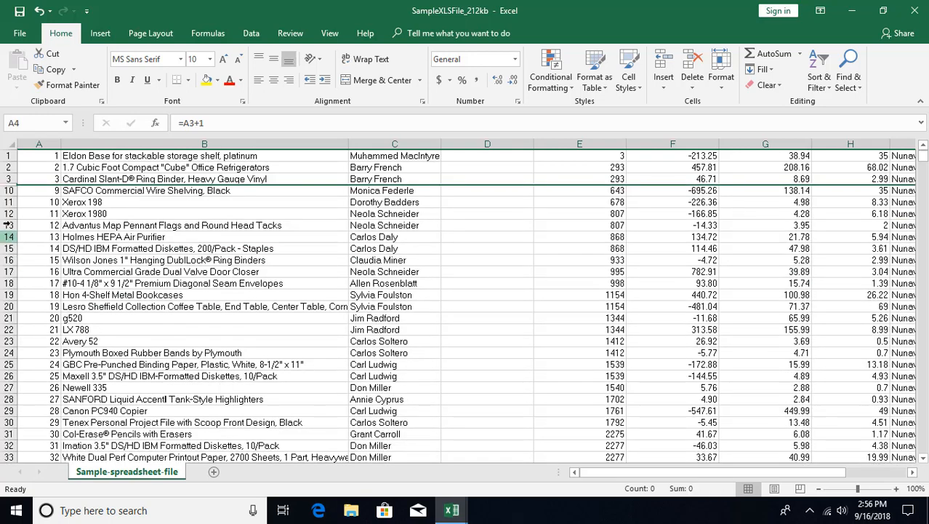
pyautogui.moveTo(9, 208); pyautogui.dragTo(9, 298)
pyautogui.moveTo(11, 187); pyautogui.dragTo(11, 258)
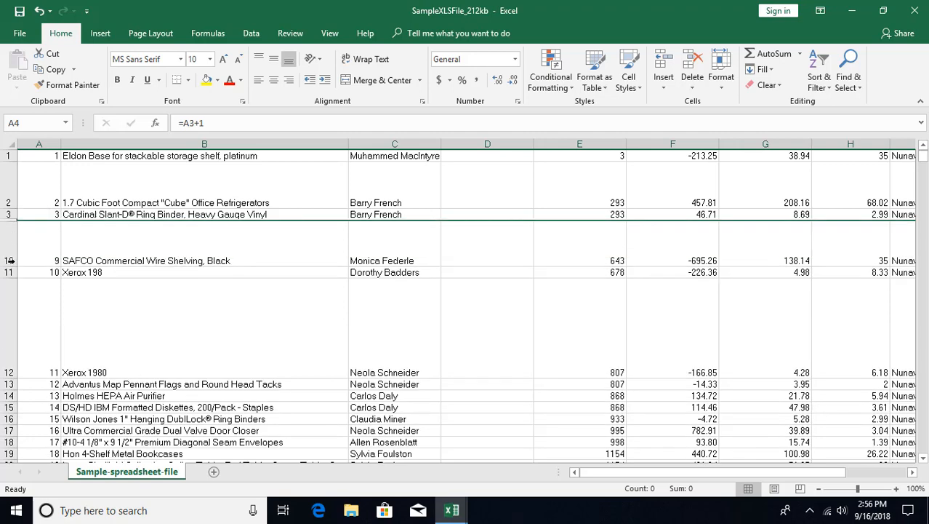
# Undo the height changes of rows 2, 10 and 12 and the collapse of rows 4 to 9
pyautogui.hotkey('ctrl', 'z')
pyautogui.hotkey('ctrl', 'z')
pyautogui.hotkey('ctrl', 'z')
pyautogui.hotkey('ctrl', 'z')
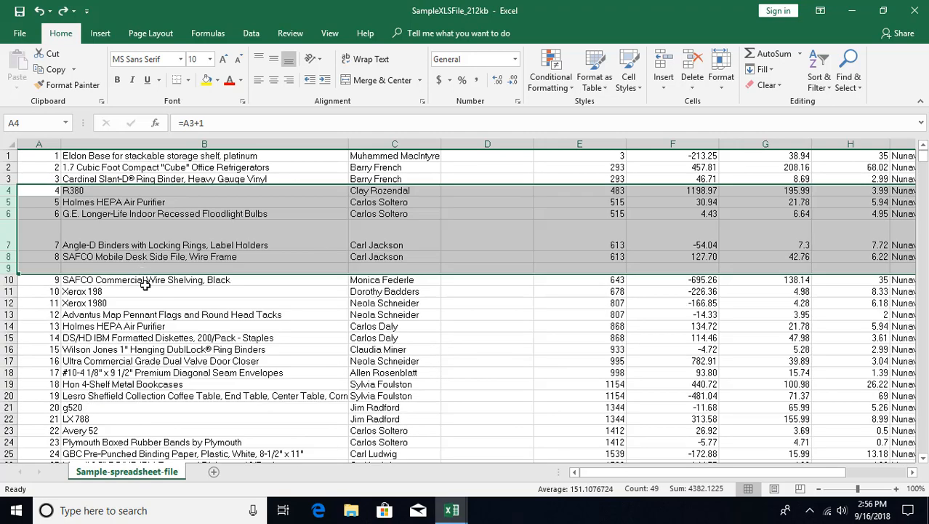
# Select cell B7 and check the Row Height setting of row 7 without changing it
pyautogui.click(151, 240)
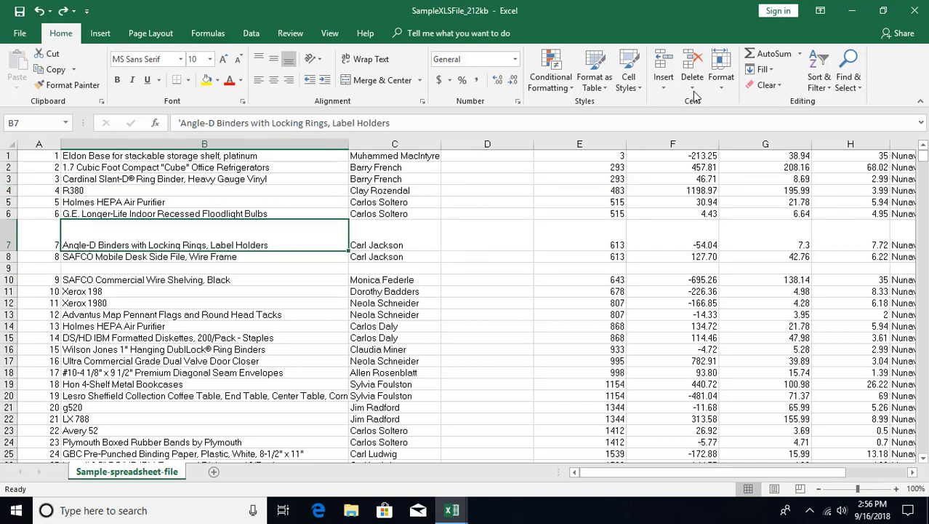
pyautogui.click(664, 86)
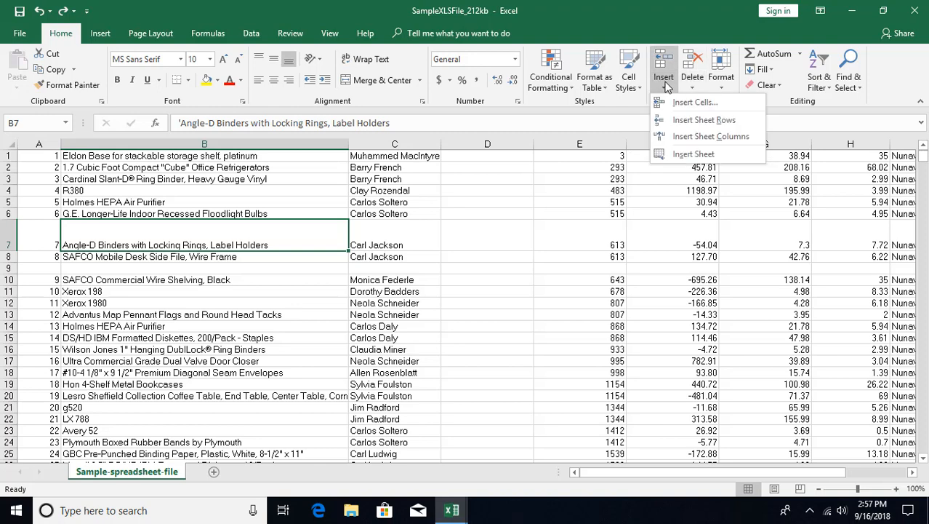
pyautogui.click(670, 22)
pyautogui.click(721, 78)
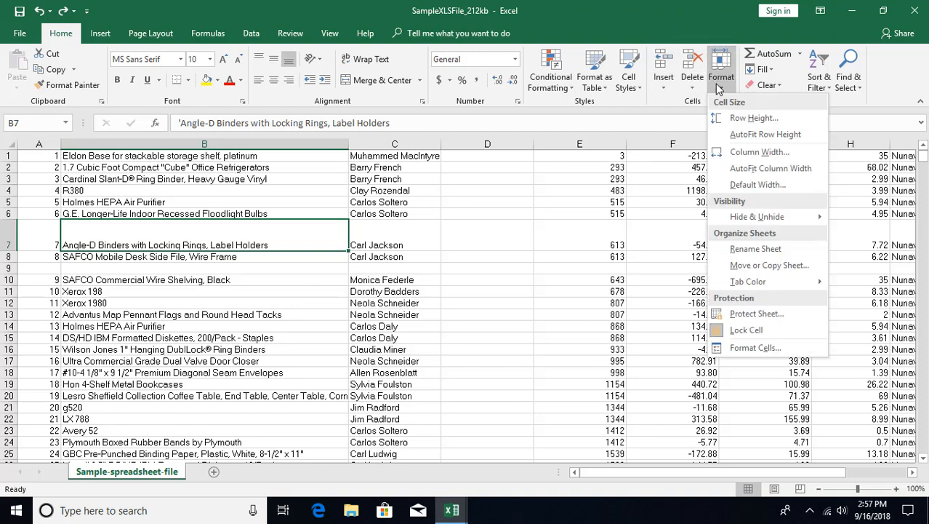
pyautogui.click(755, 118)
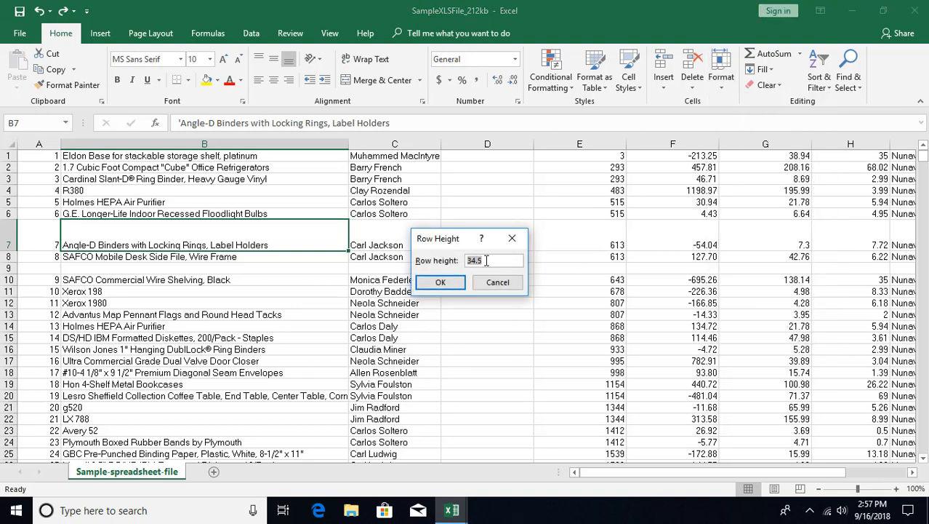
pyautogui.click(498, 282)
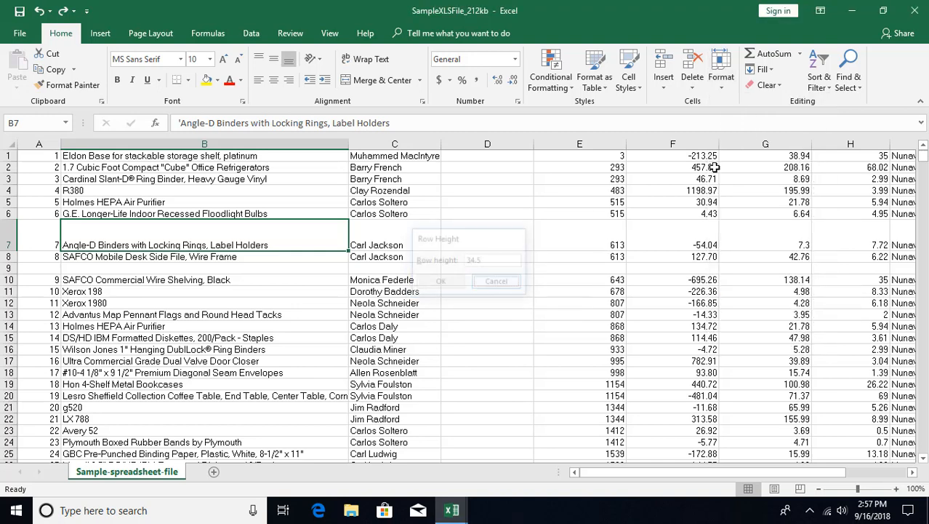
# Check the Column Width setting of column B and the other cell size options without changing anything
pyautogui.click(722, 80)
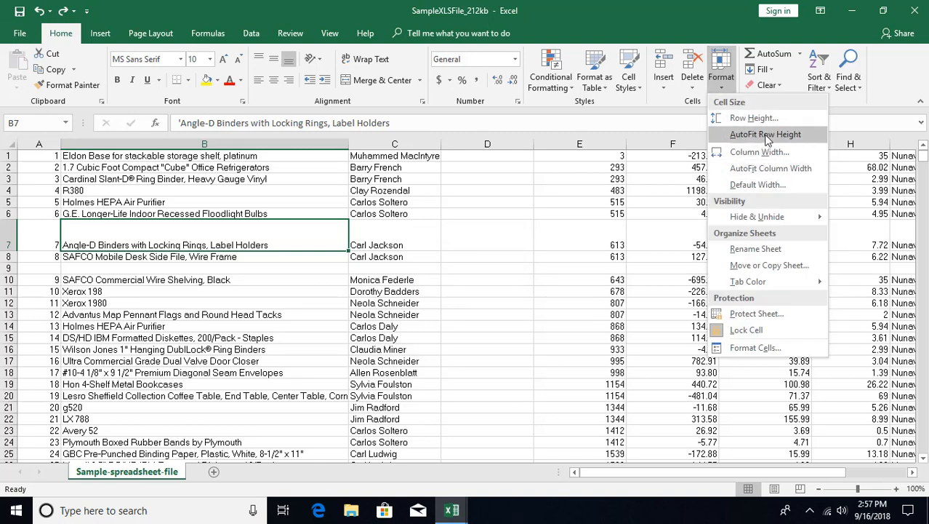
pyautogui.click(760, 155)
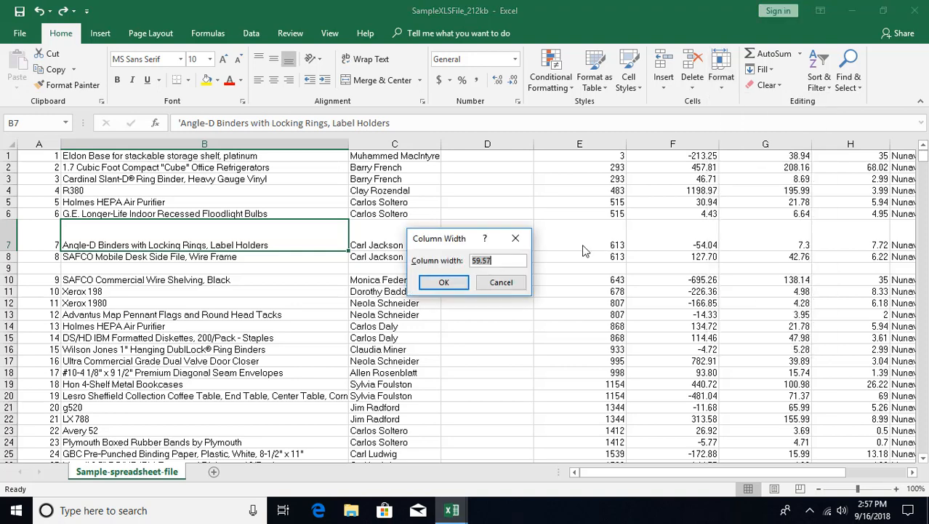
pyautogui.click(500, 284)
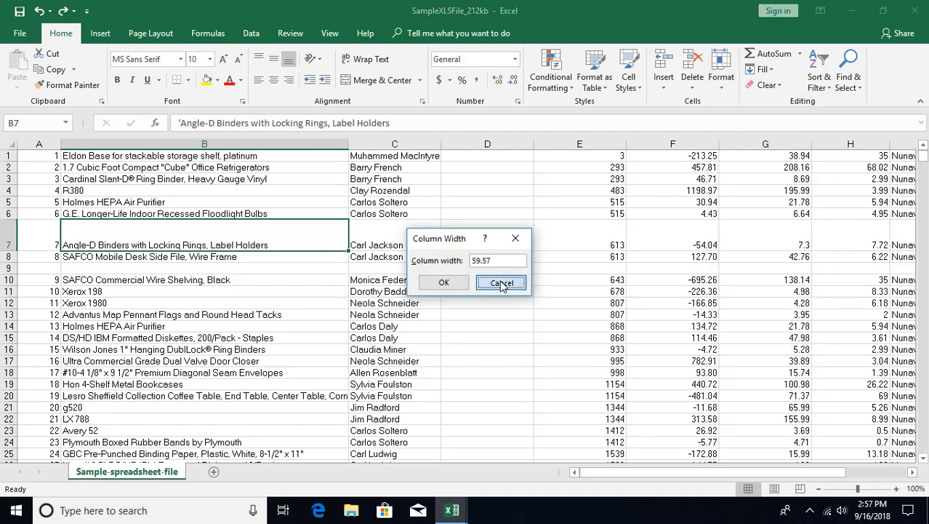
pyautogui.click(721, 76)
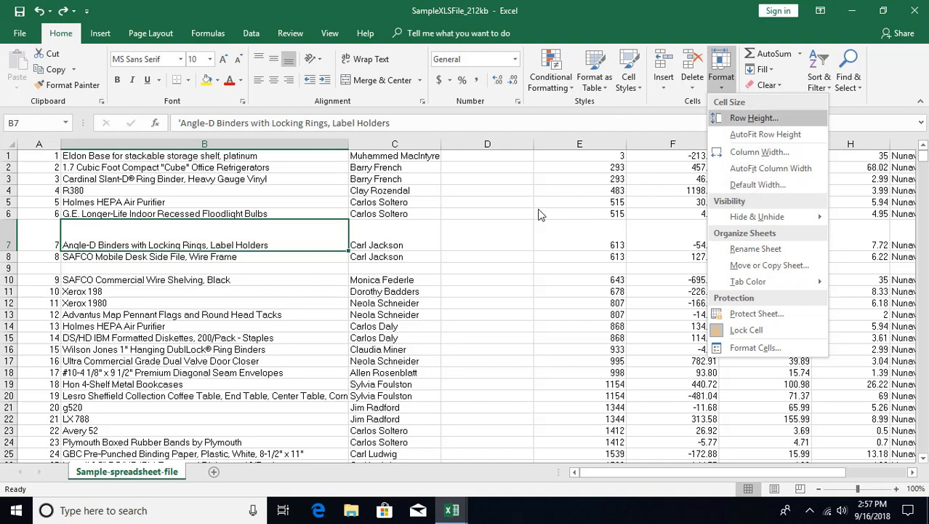
pyautogui.click(511, 197)
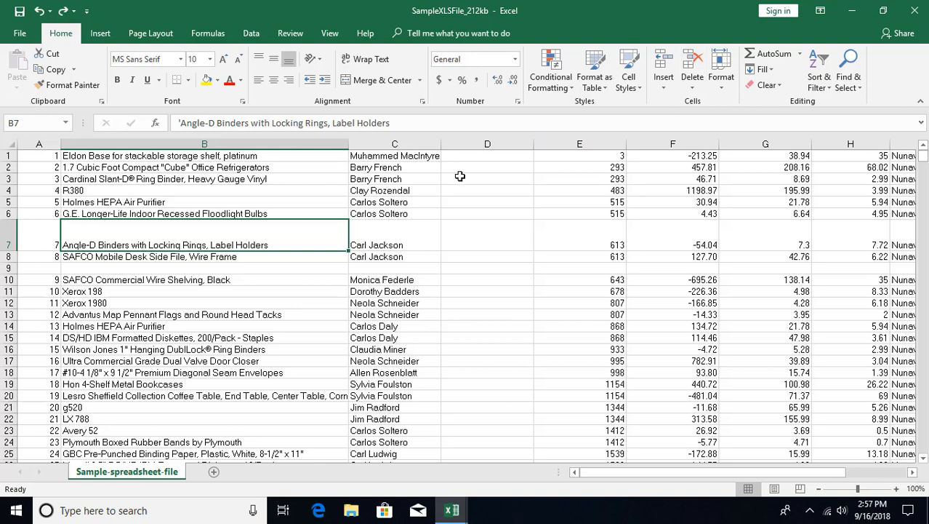
# Delete column C with the customer names, and delete the blank column that takes its place
pyautogui.click(401, 146)
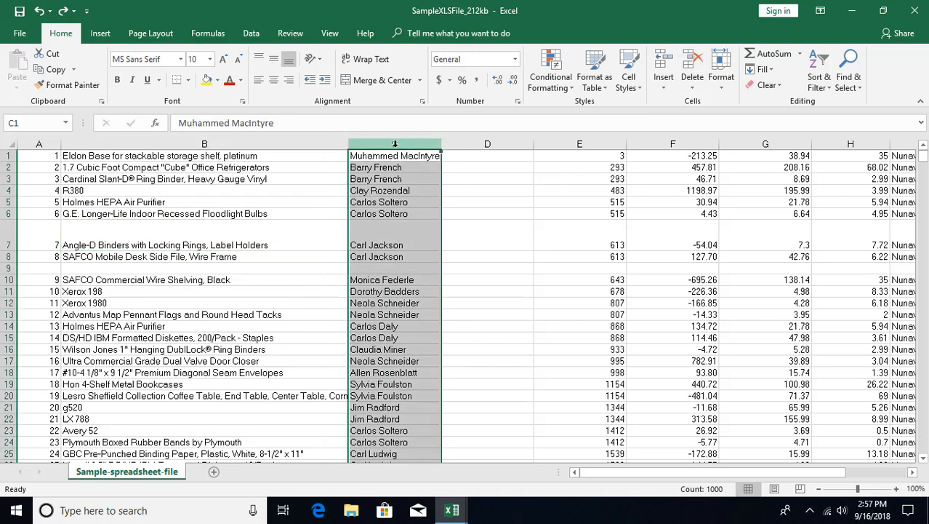
pyautogui.rightClick(395, 145)
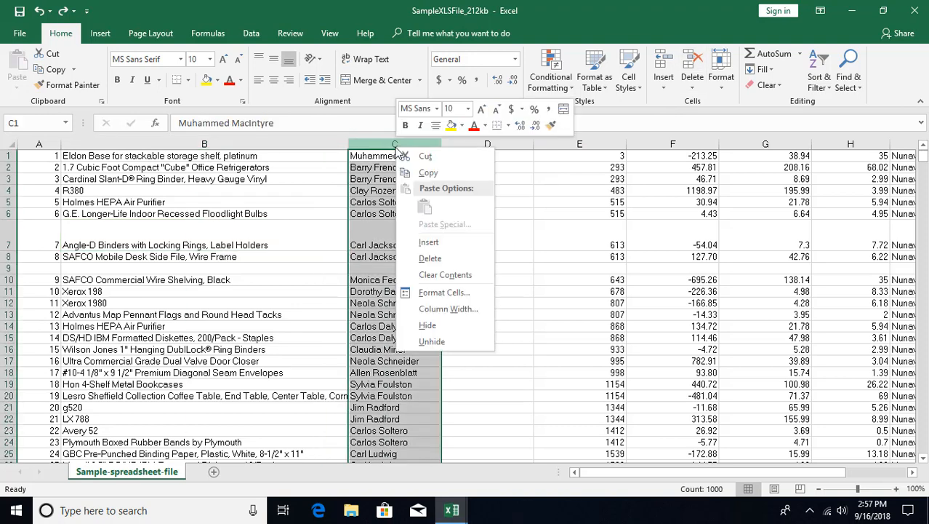
pyautogui.click(429, 258)
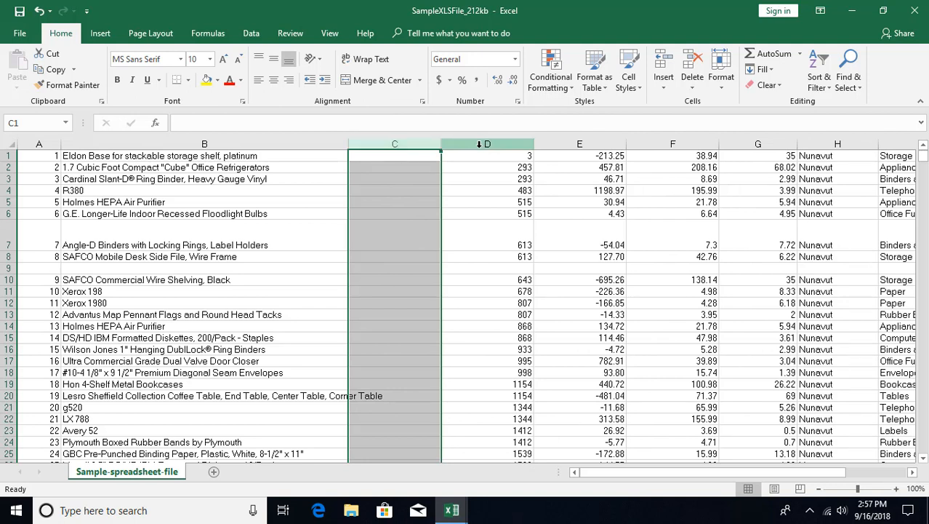
pyautogui.scroll(-4, 390, 218)
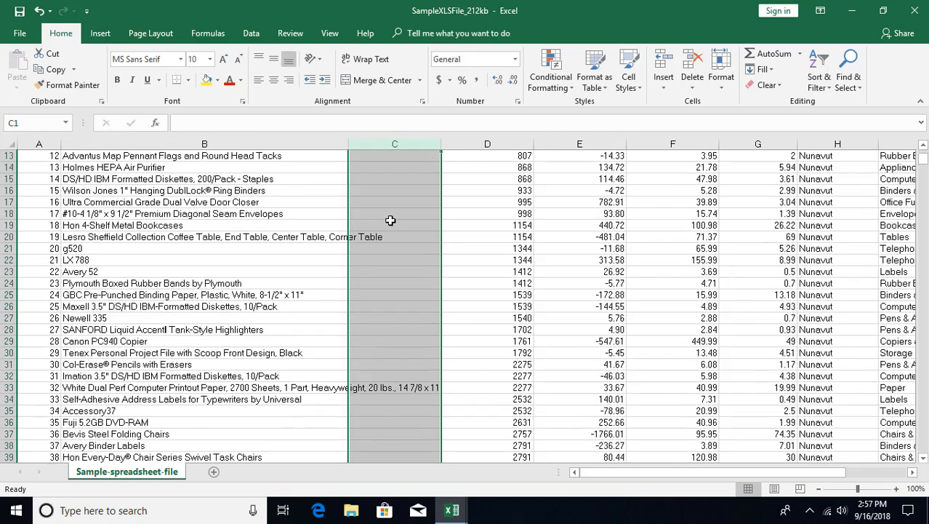
pyautogui.scroll(4, 390, 212)
pyautogui.rightClick(395, 142)
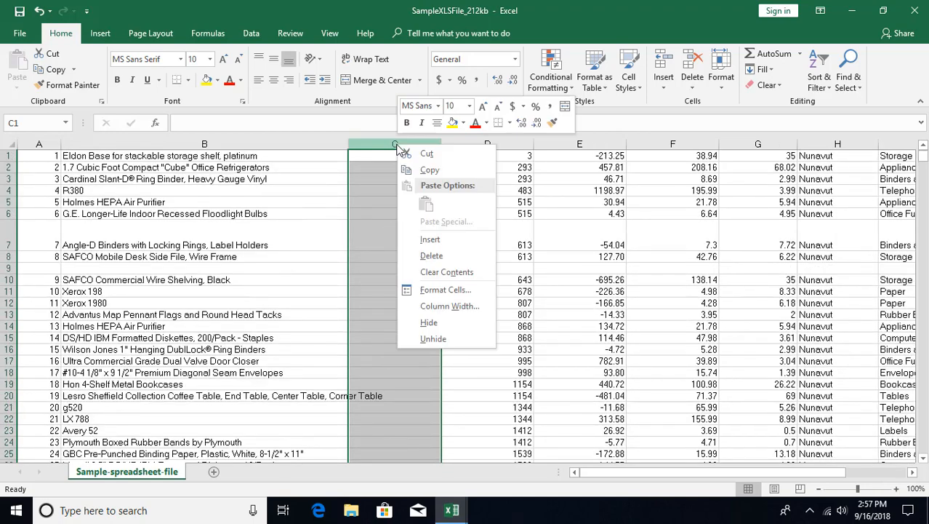
pyautogui.click(423, 249)
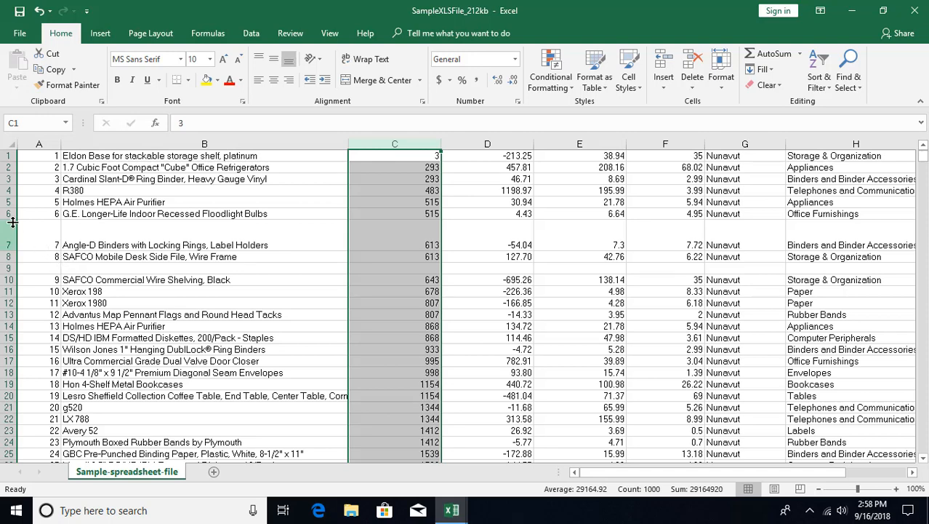
# Delete row 3, the Cardinal Slant-D Ring Binder entry, and inspect the formula in A4
pyautogui.click(5, 178)
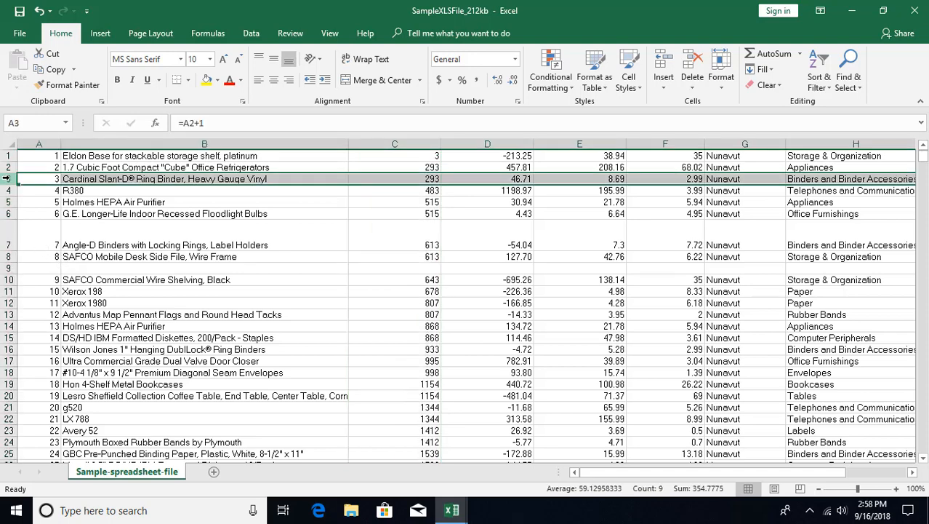
pyautogui.rightClick(5, 178)
pyautogui.click(38, 287)
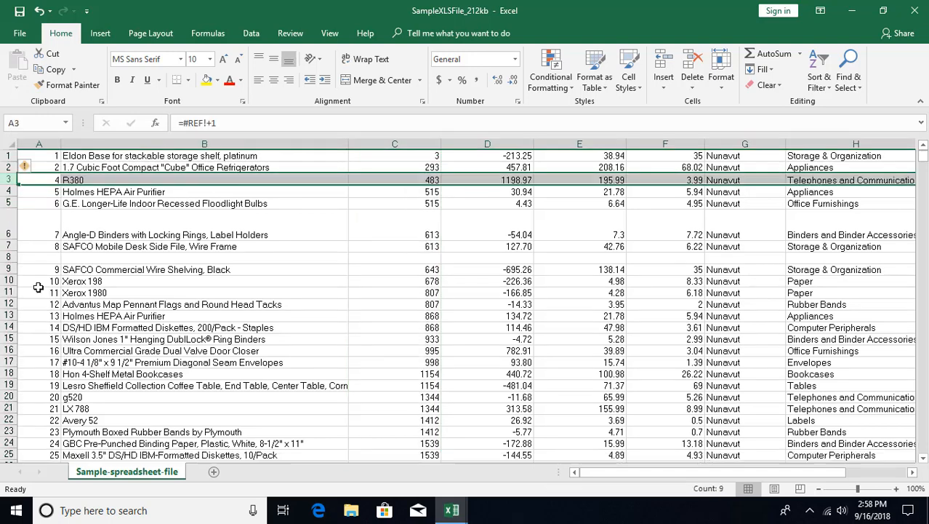
pyautogui.click(41, 186)
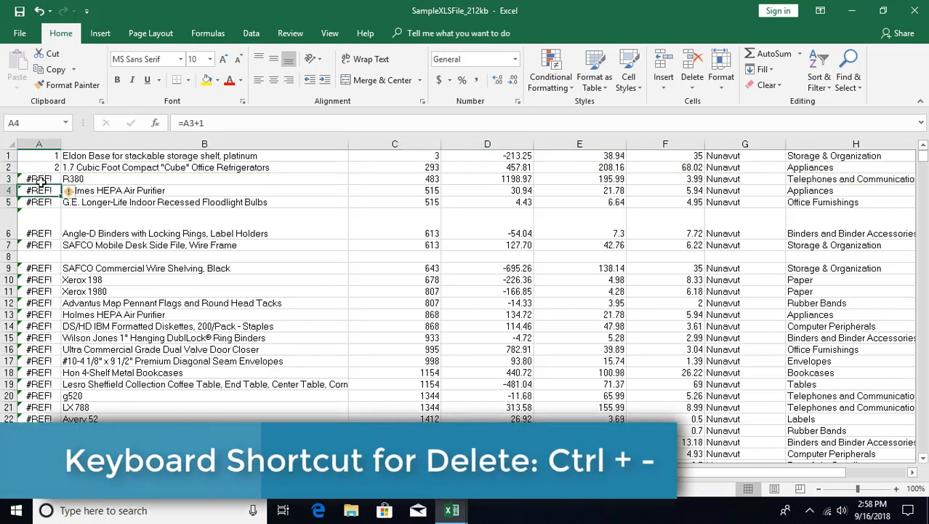
pyautogui.click(215, 217)
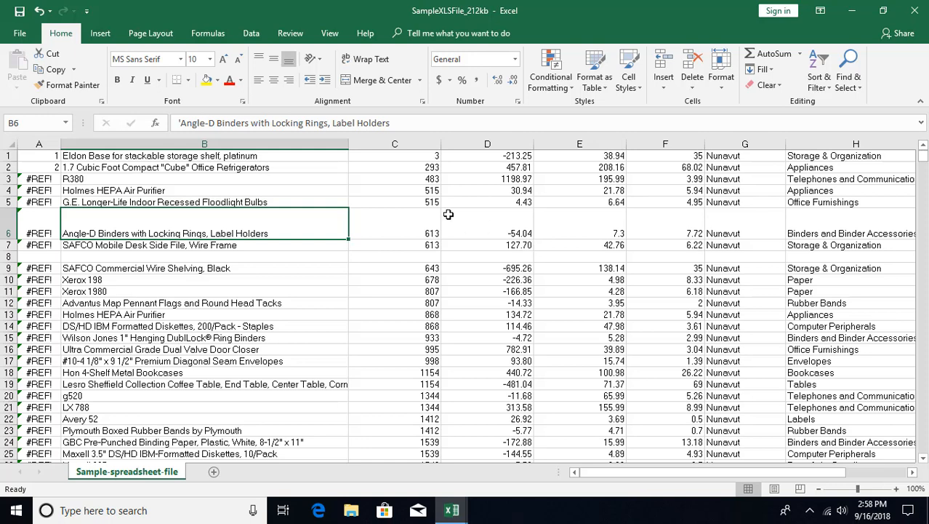
# Hide column C and row 6
pyautogui.rightClick(407, 145)
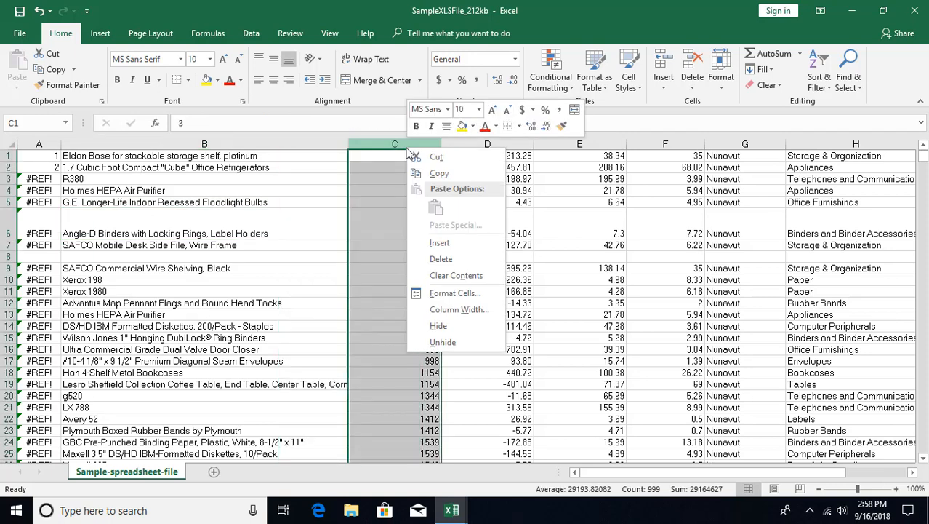
pyautogui.click(439, 328)
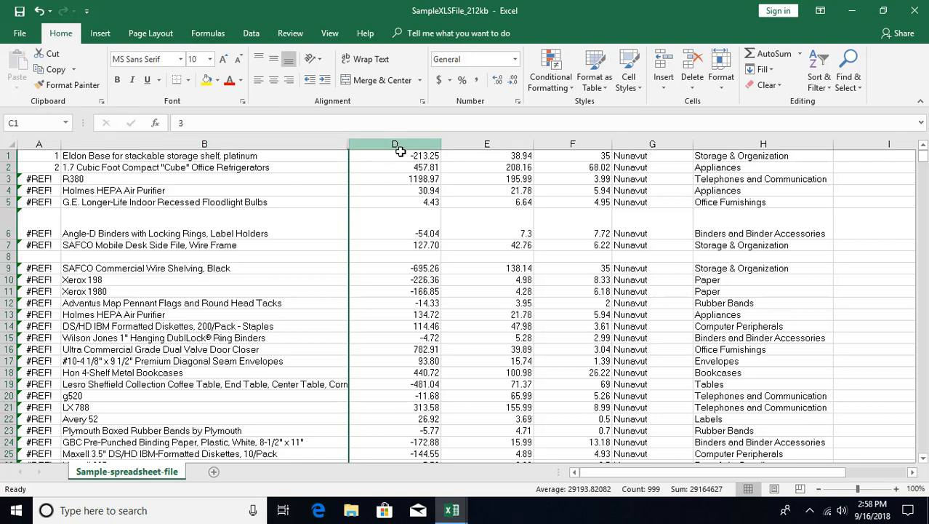
pyautogui.click(386, 186)
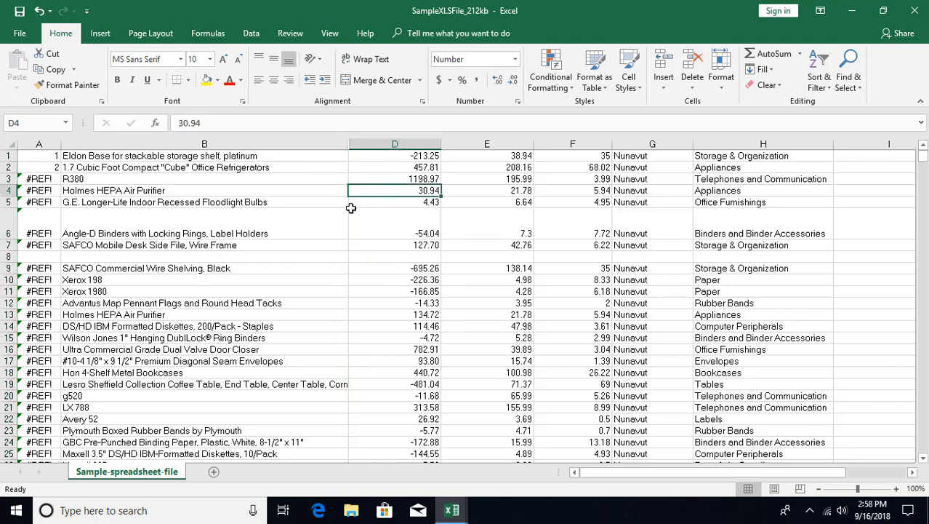
pyautogui.rightClick(12, 222)
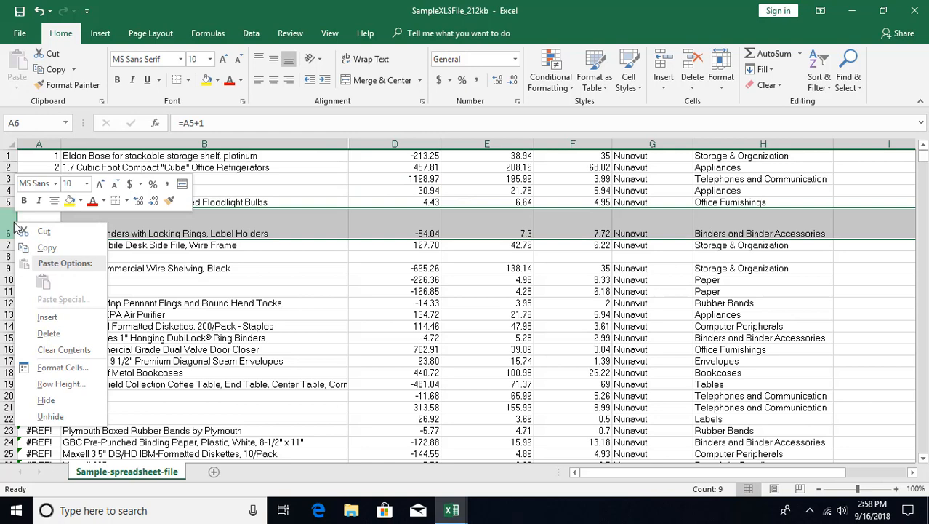
pyautogui.click(46, 400)
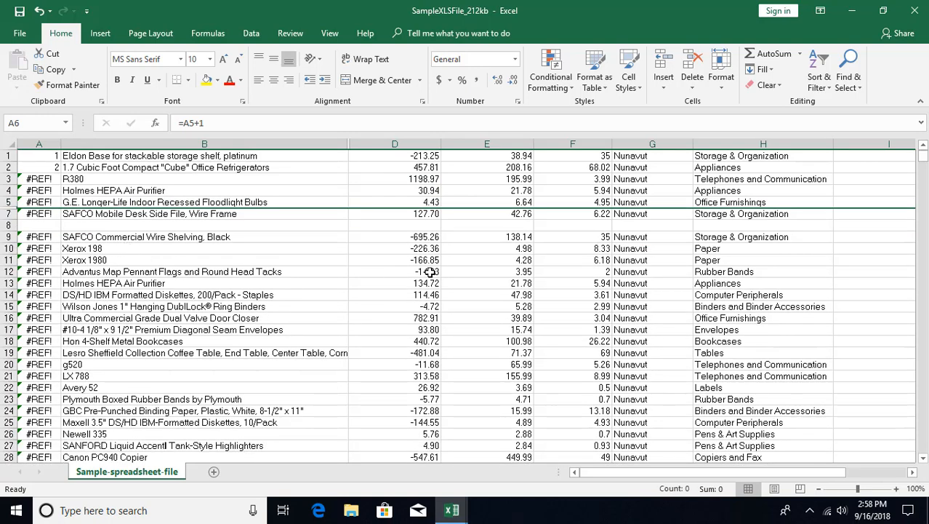
pyautogui.click(476, 261)
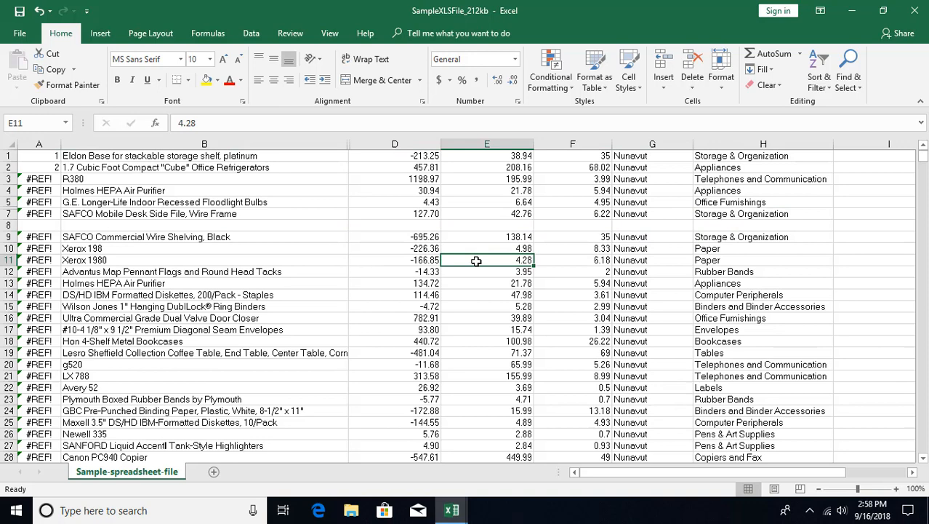
# Look at the Hide & Unhide commands available for rows, columns and sheets without applying any
pyautogui.click(722, 85)
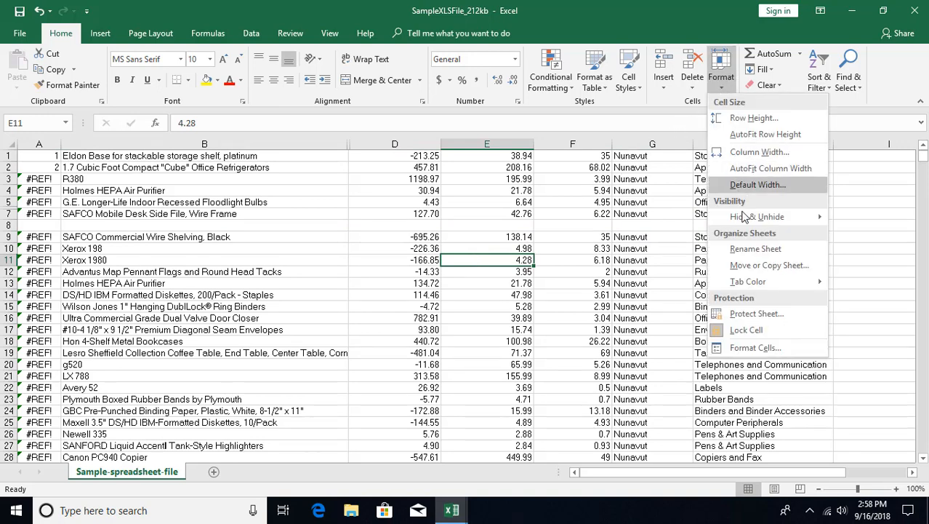
pyautogui.moveTo(743, 219)
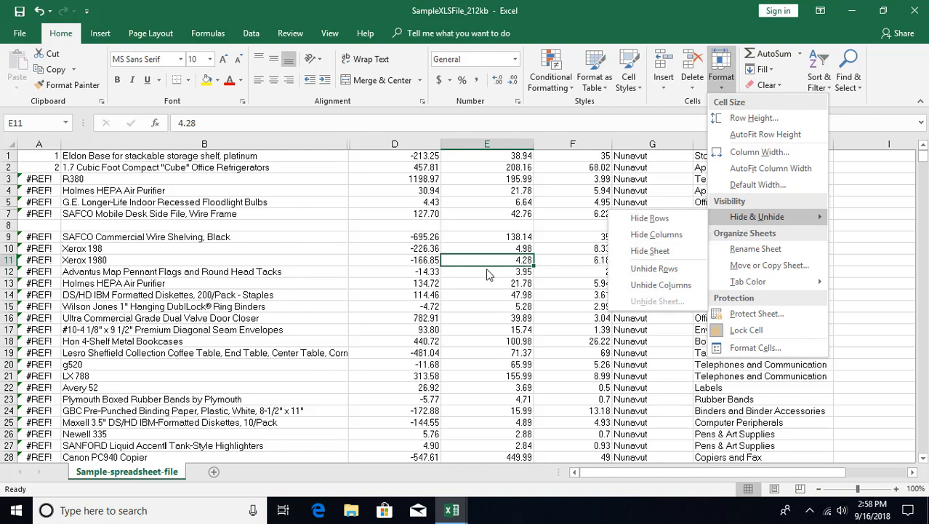
pyautogui.click(459, 290)
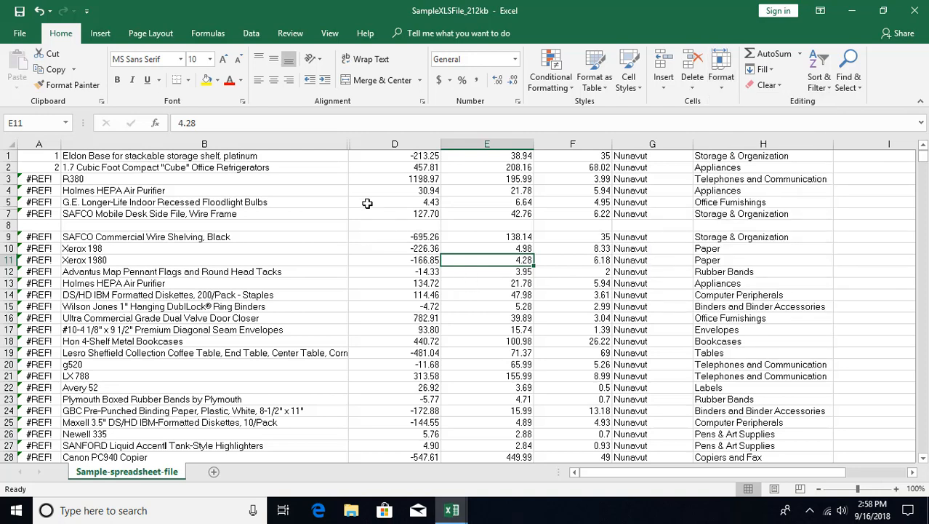
# Unhide column C between columns B and D, and select cell C11
pyautogui.rightClick(350, 147)
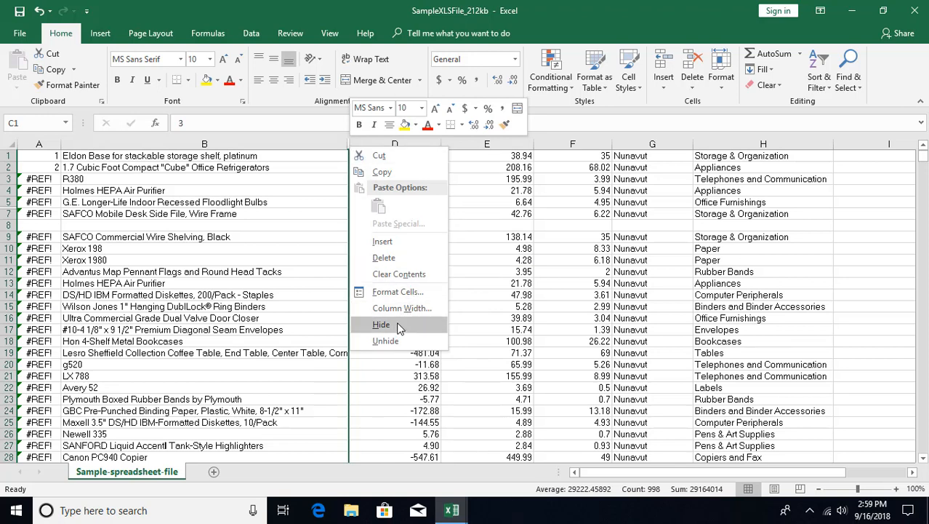
pyautogui.click(394, 342)
pyautogui.click(410, 262)
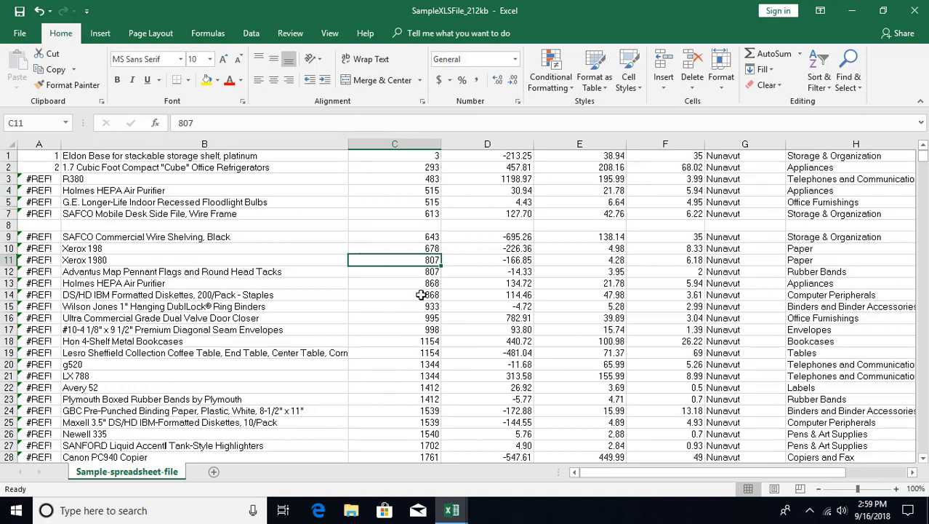
# Hide column C with the Format command from cell C11, and undo the hiding
pyautogui.press('alt')
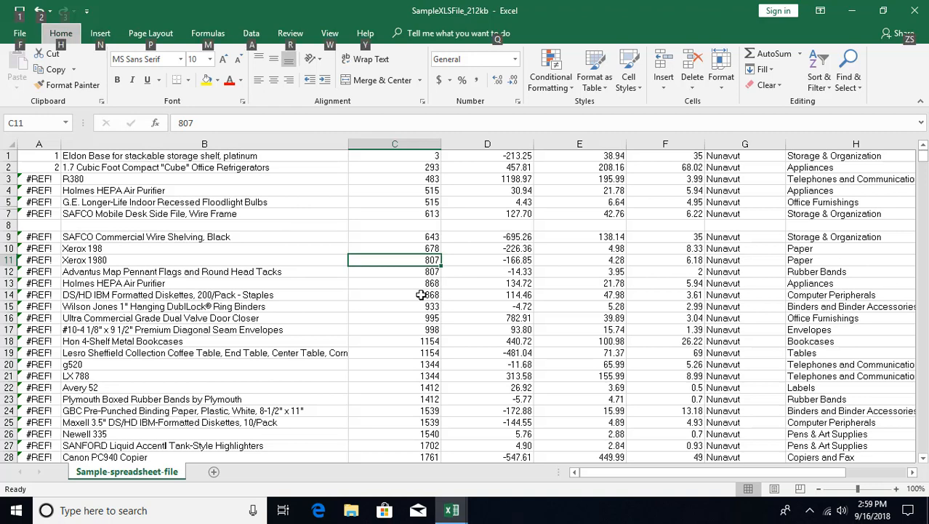
pyautogui.press('h')
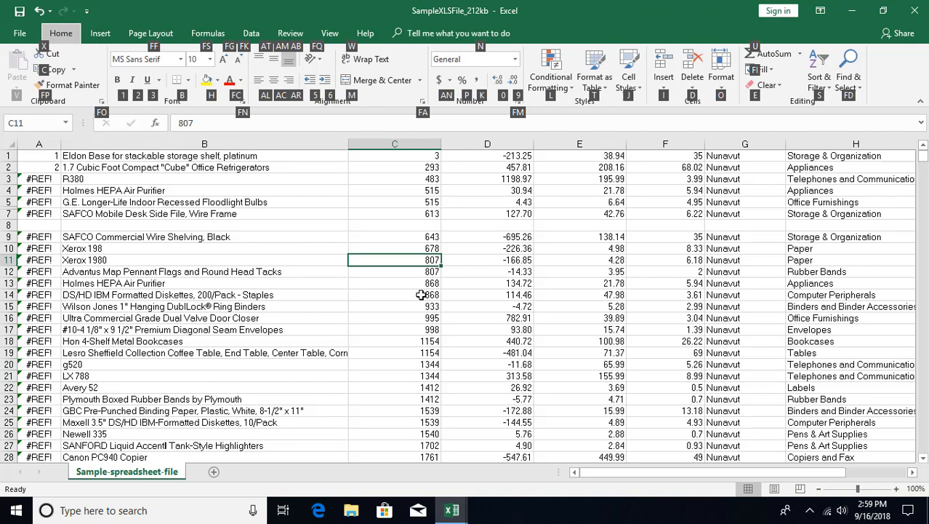
pyautogui.press('o')
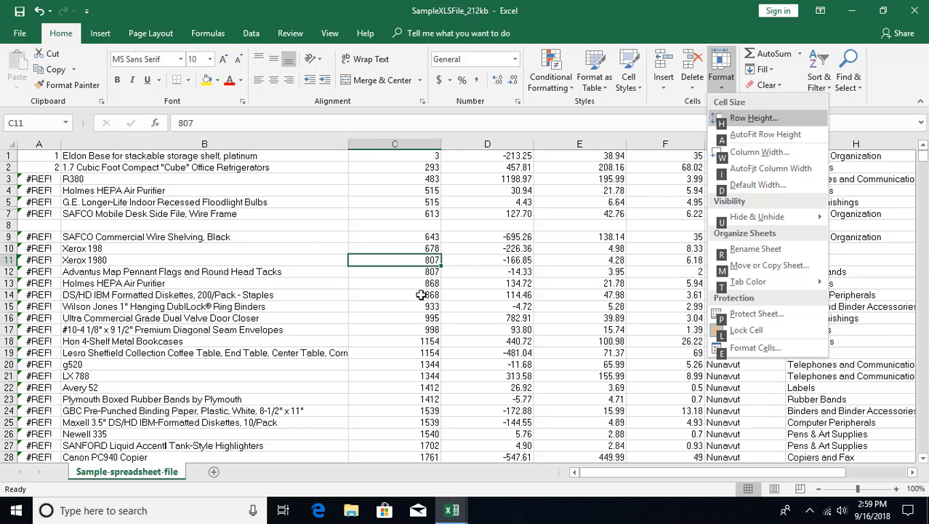
pyautogui.press('u')
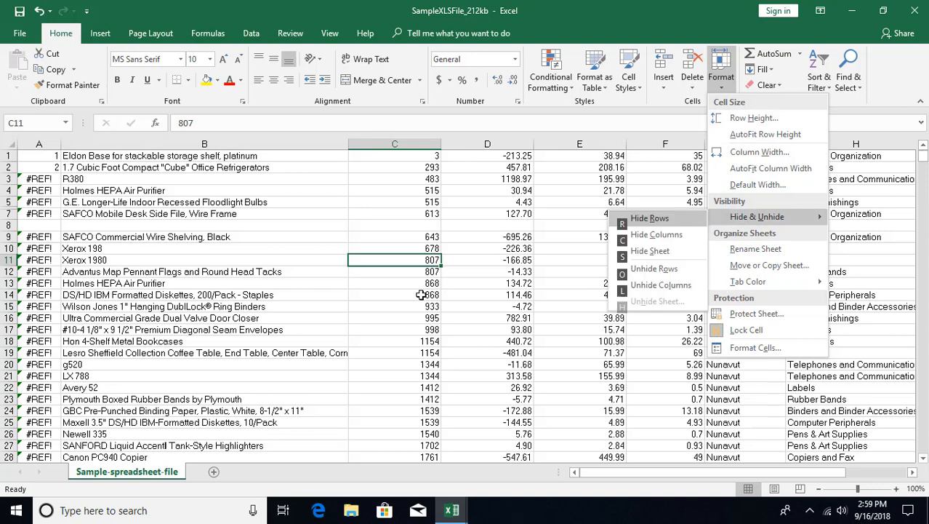
pyautogui.press('c')
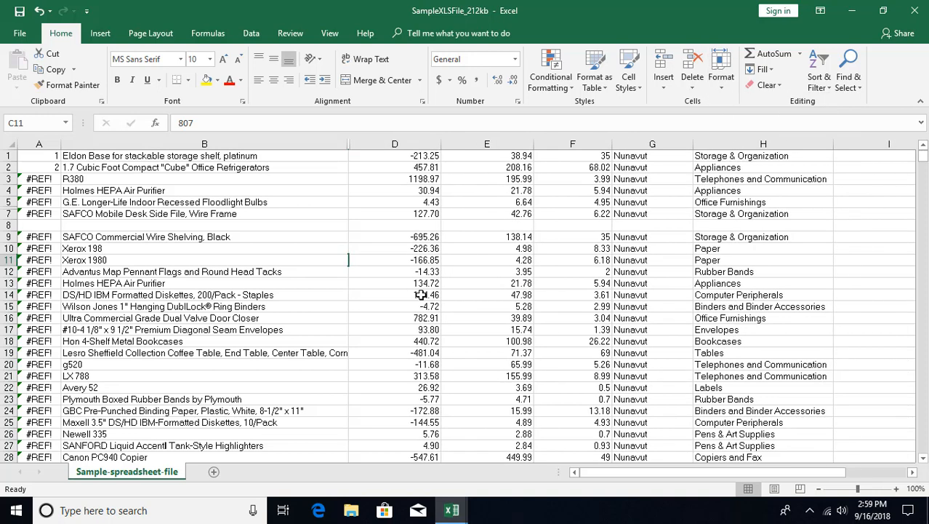
pyautogui.hotkey('ctrl', 'z')
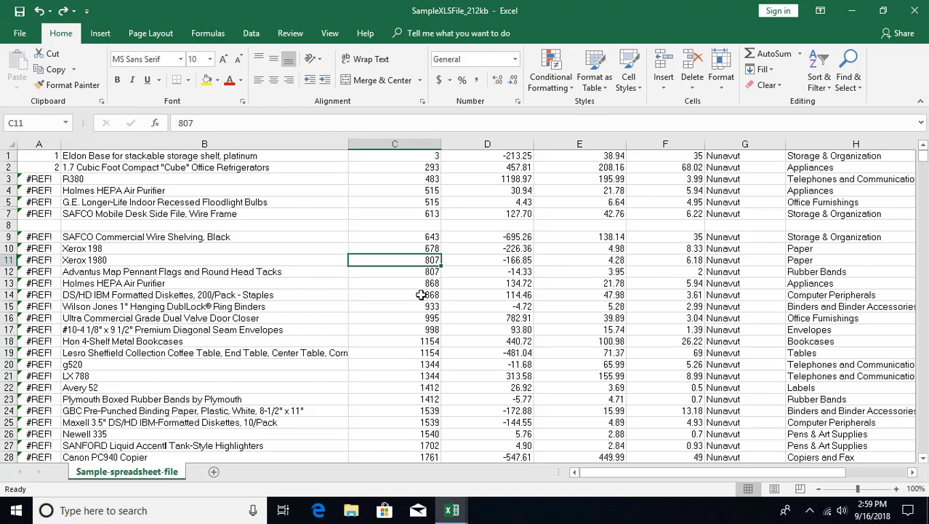
# Select cell C13 and hide its column
pyautogui.press('Right')
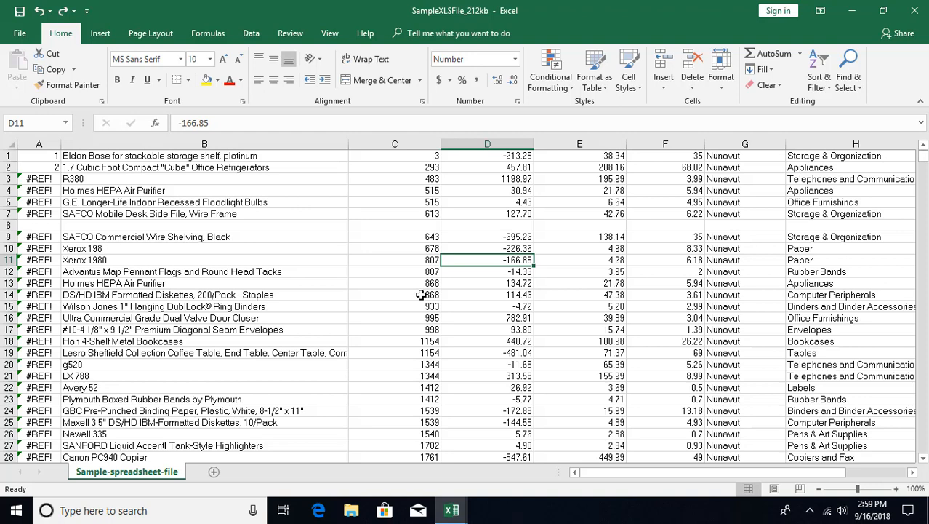
pyautogui.press('Left')
pyautogui.press('Down')
pyautogui.press('Down')
pyautogui.hotkey('ctrl', '0')
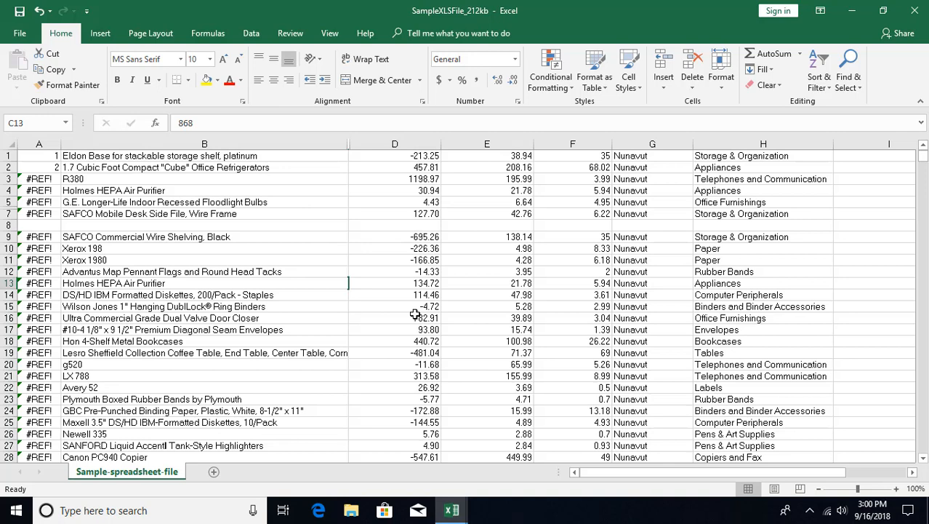
# Examine the rows and columns around hidden column C, moving the selection through A15 and up to B1
pyautogui.press('Down')
pyautogui.press('Down')
pyautogui.press('Left')
pyautogui.press('Left')
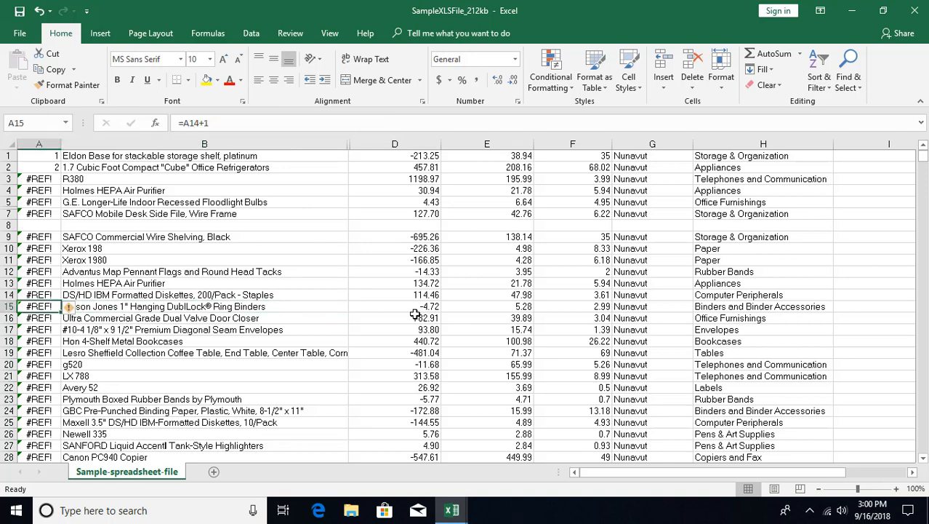
pyautogui.press('Right')
pyautogui.press('Up')
pyautogui.press('Up')
pyautogui.press('Up')
pyautogui.press('Up')
pyautogui.press('Up')
pyautogui.press('Up')
pyautogui.press('Up')
pyautogui.press('Up')
pyautogui.press('Up')
pyautogui.press('Up')
pyautogui.press('Up')
pyautogui.press('Up')
pyautogui.press('Up')
pyautogui.press('Up')
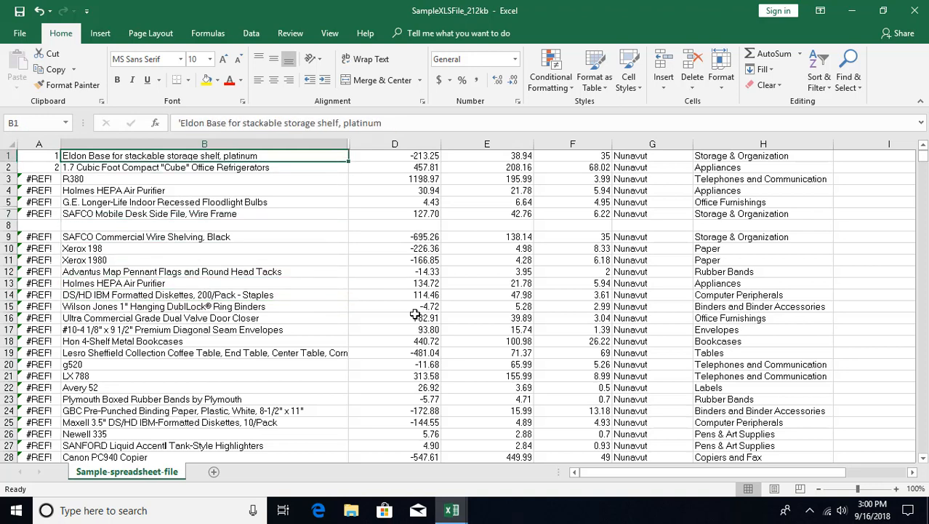
pyautogui.scroll(-1, 415, 314)
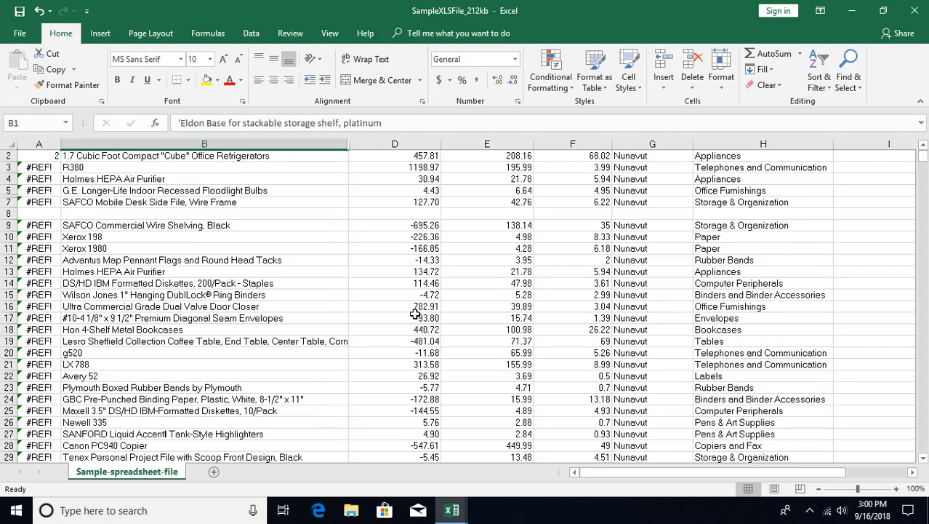
pyautogui.scroll(1, 415, 314)
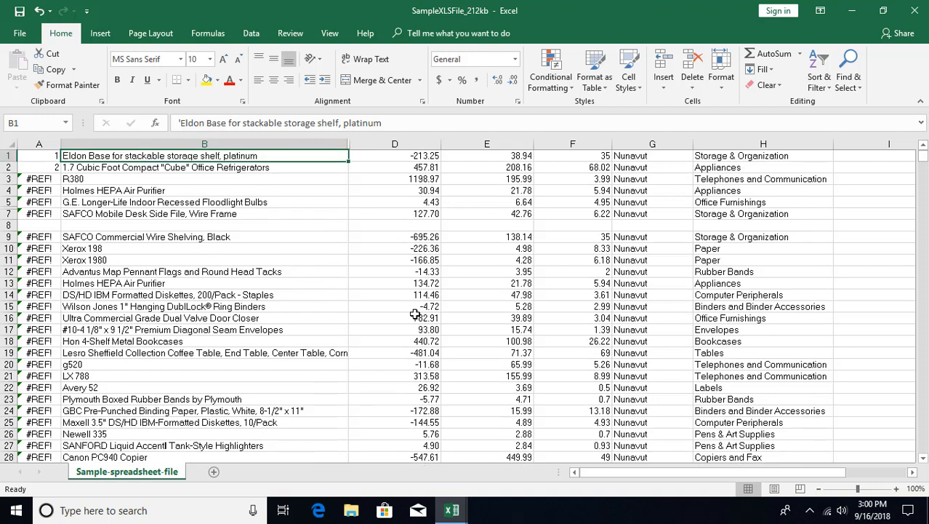
# Select cell E1 and hide its column
pyautogui.press('Right')
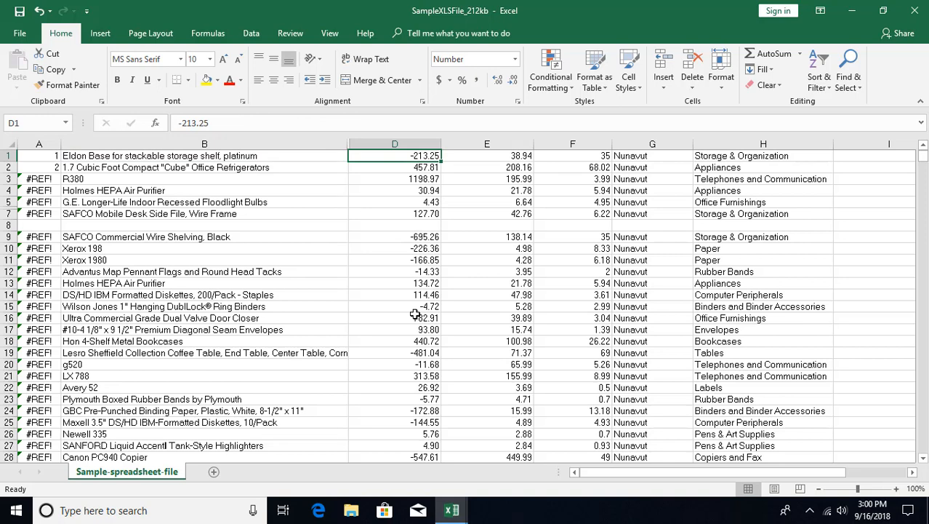
pyautogui.press('Right')
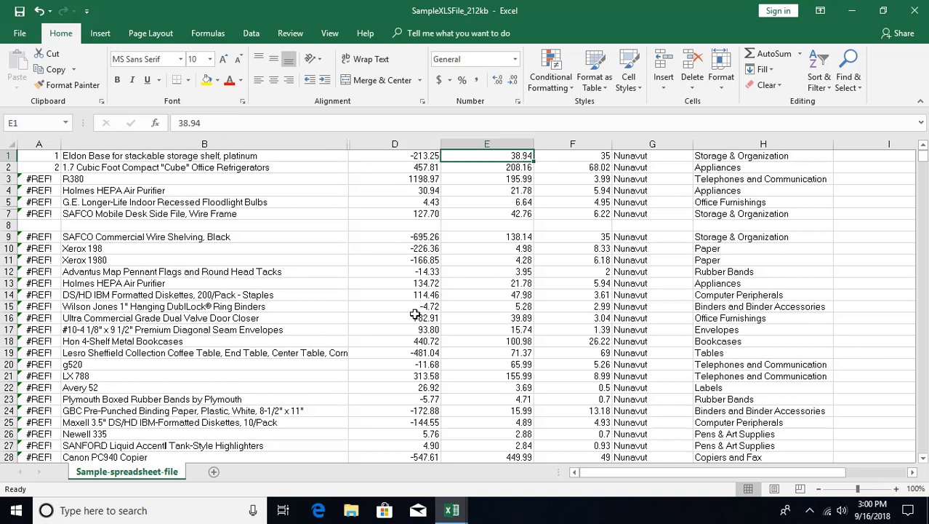
pyautogui.hotkey('ctrl', '0')
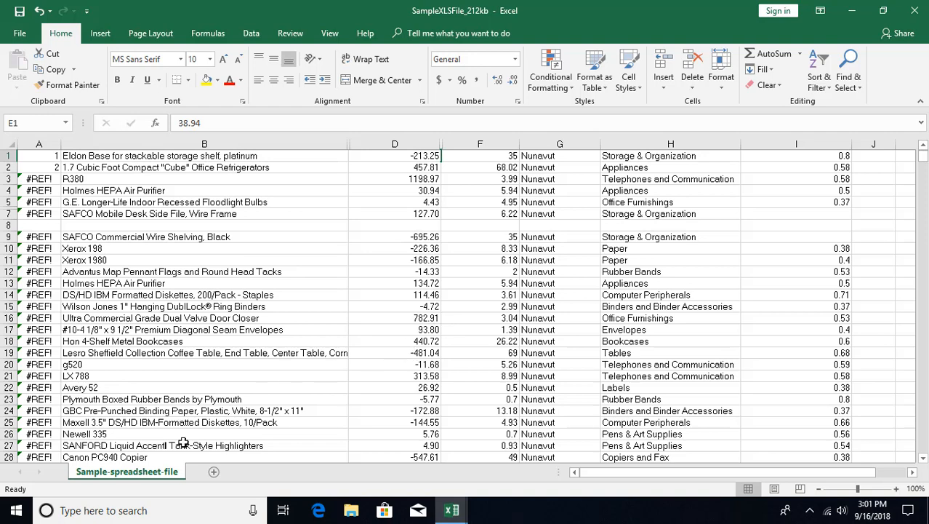
# Switch to Windows Settings and open the language bar options from the advanced keyboard settings under Region & language
pyautogui.click(20, 509)
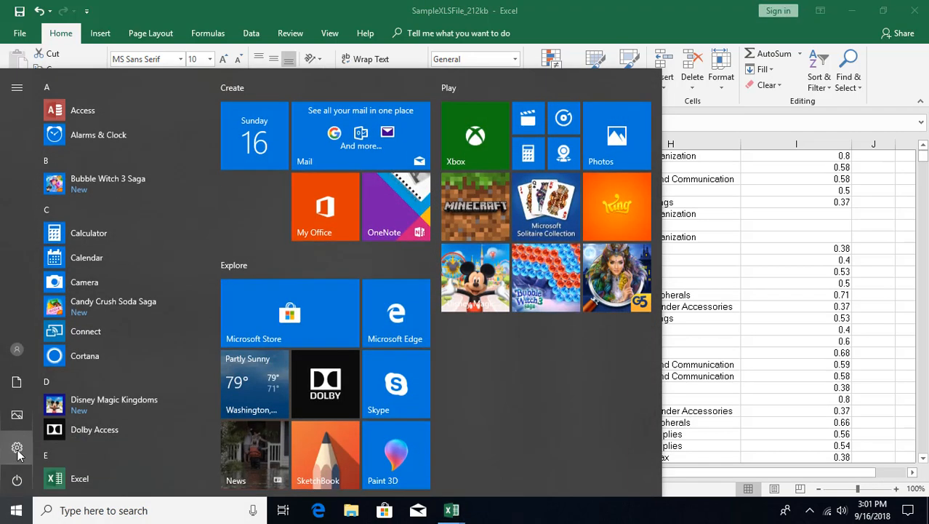
pyautogui.click(17, 447)
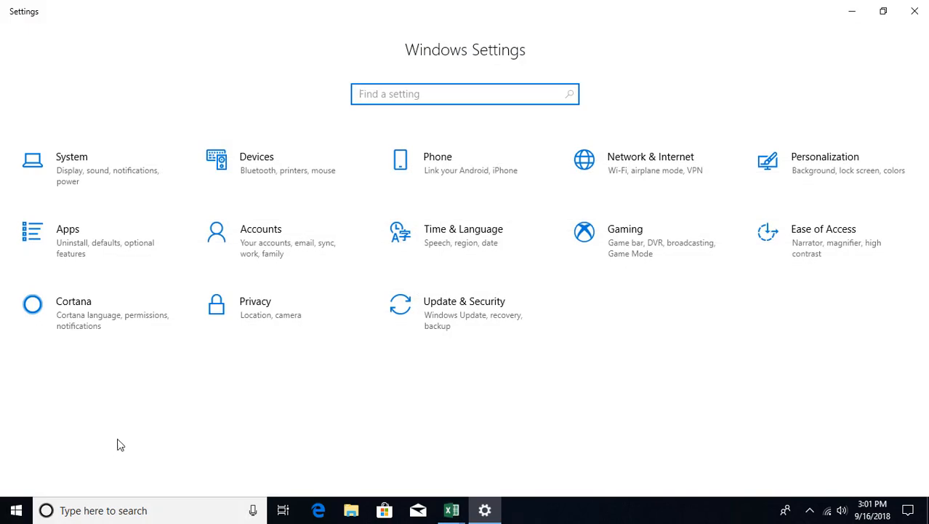
pyautogui.click(454, 239)
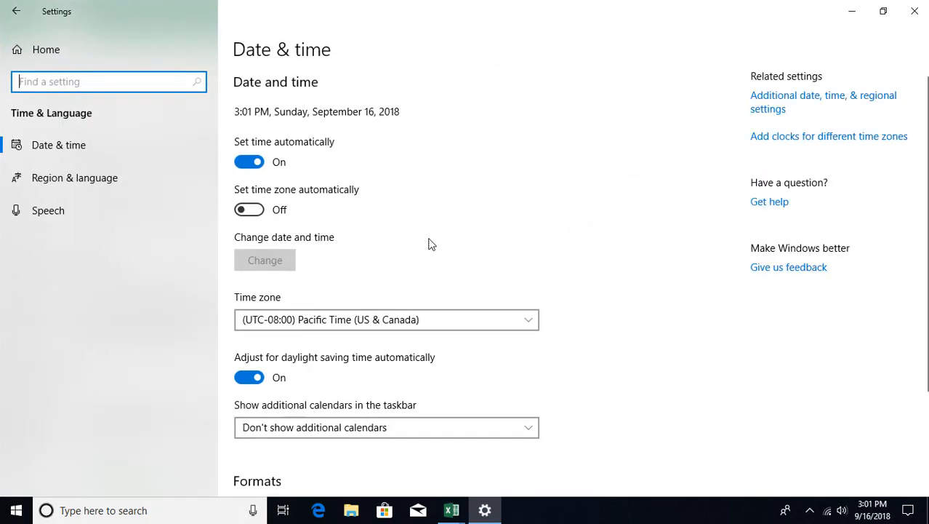
pyautogui.click(86, 184)
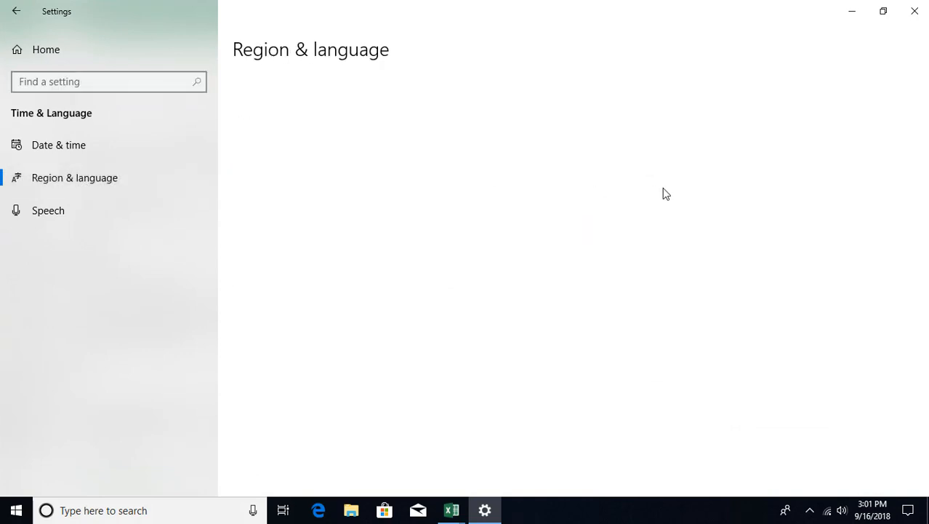
pyautogui.click(807, 168)
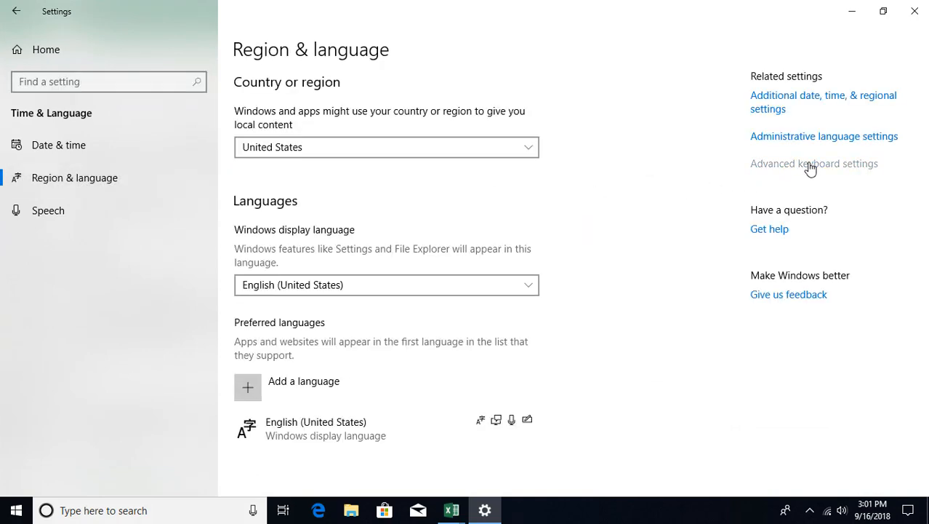
pyautogui.click(76, 335)
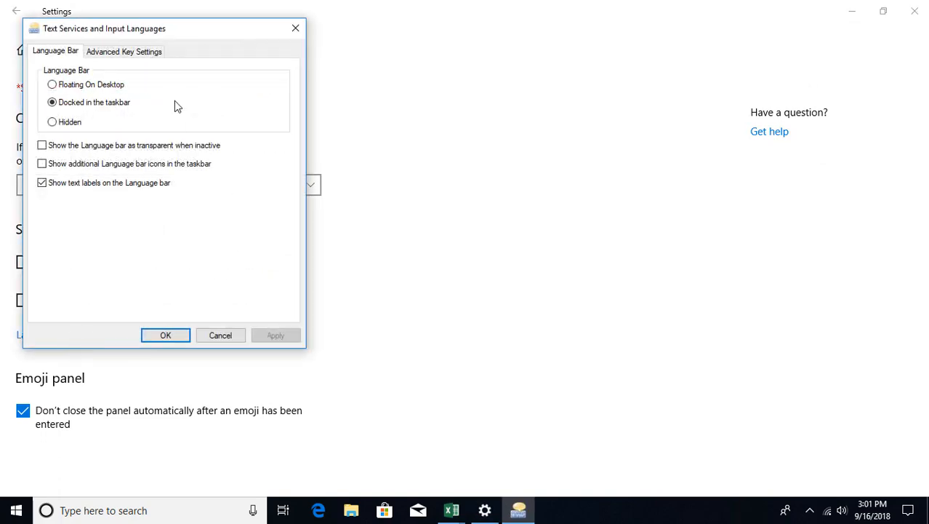
# Set the Switch Keyboard Layout key sequence to Not Assigned, apply the change and close Windows Settings
pyautogui.click(124, 52)
pyautogui.moveTo(137, 31); pyautogui.dragTo(406, 82)
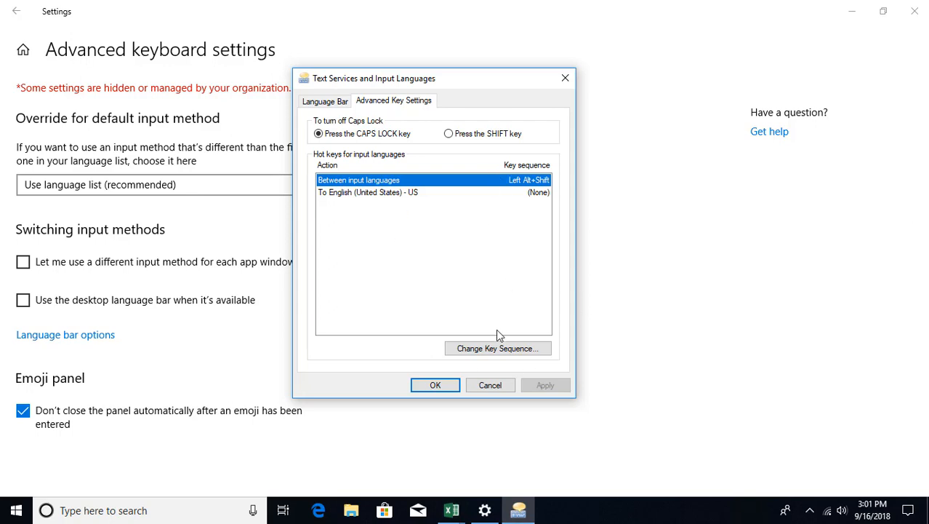
pyautogui.click(498, 348)
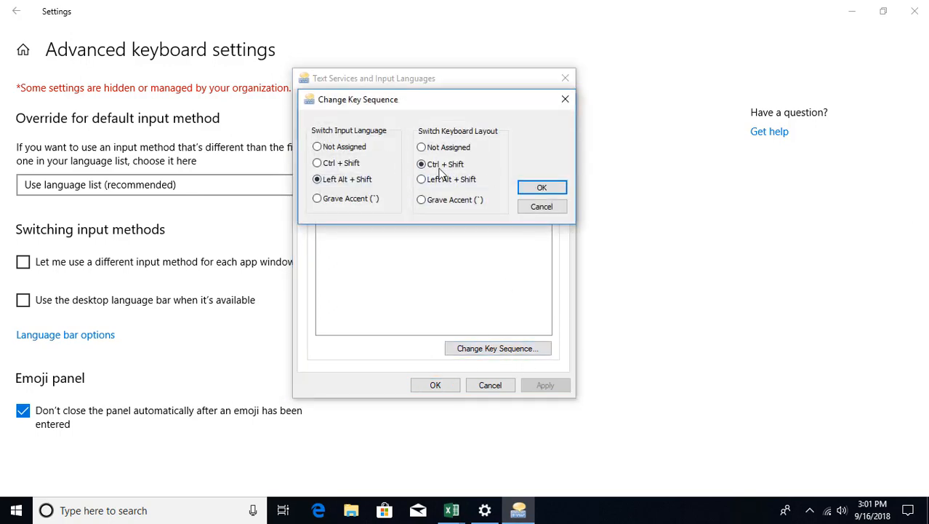
pyautogui.click(423, 149)
pyautogui.click(536, 188)
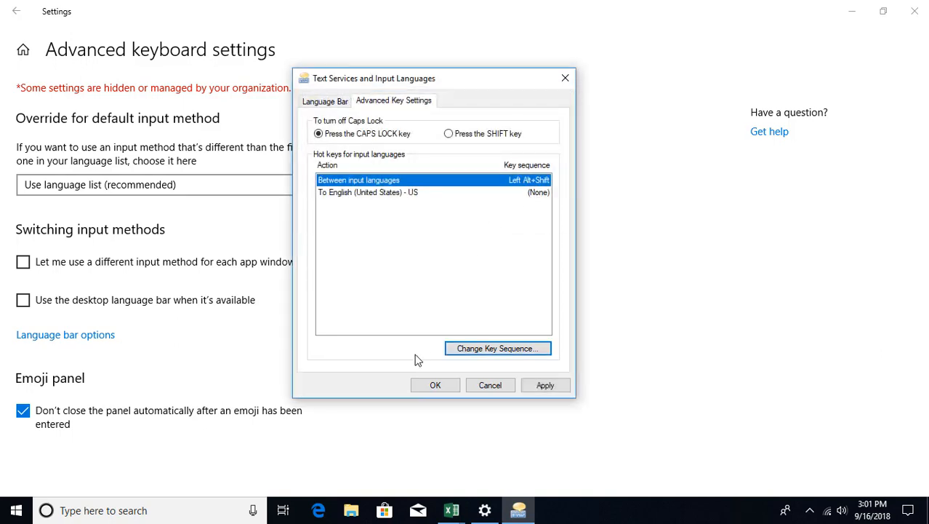
pyautogui.click(433, 385)
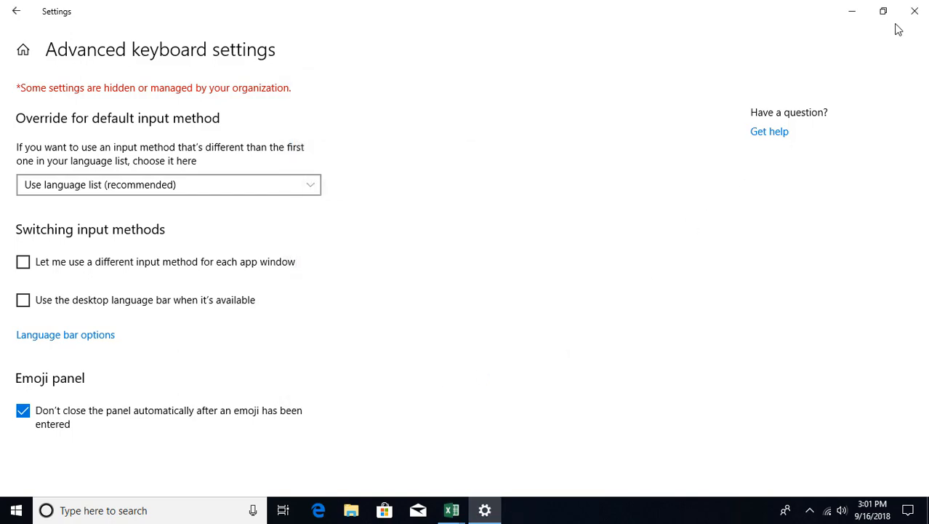
pyautogui.click(914, 11)
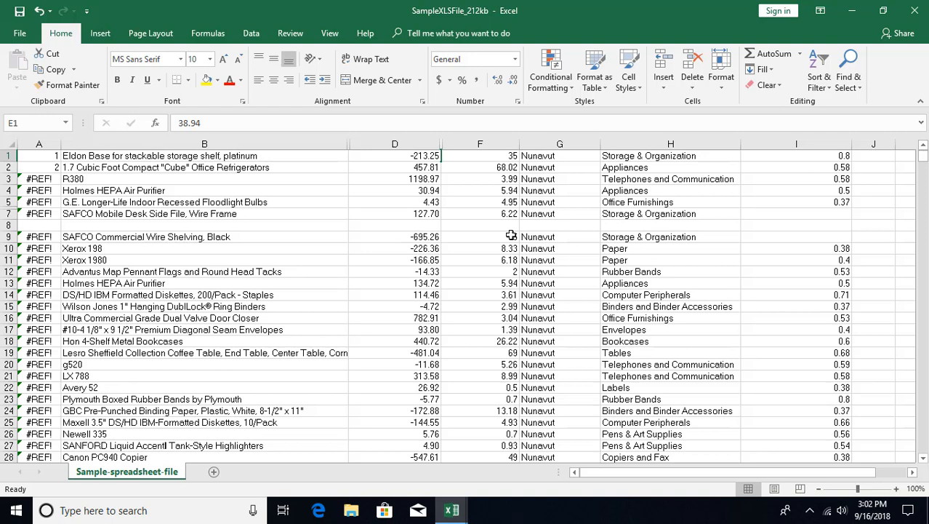
# Unhide column E between columns D and F, and select cell E9
pyautogui.hotkey('ctrl', 'shift', '0')
pyautogui.press('Down')
pyautogui.press('Down')
pyautogui.press('Down')
pyautogui.press('Down')
pyautogui.press('Down')
pyautogui.press('Down')
pyautogui.press('Down')
pyautogui.press('Down')
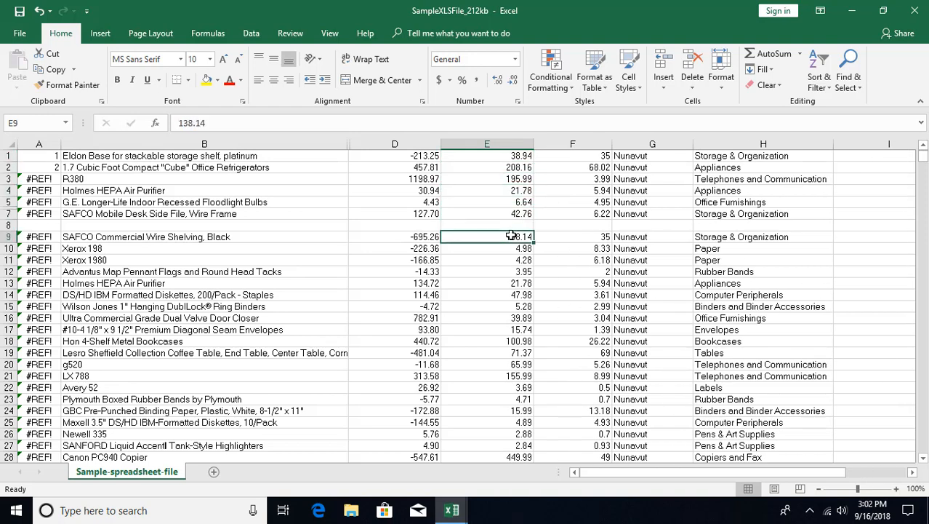
# Hide column E from cell E9, unhide it once, and hide it again
pyautogui.hotkey('ctrl', '0')
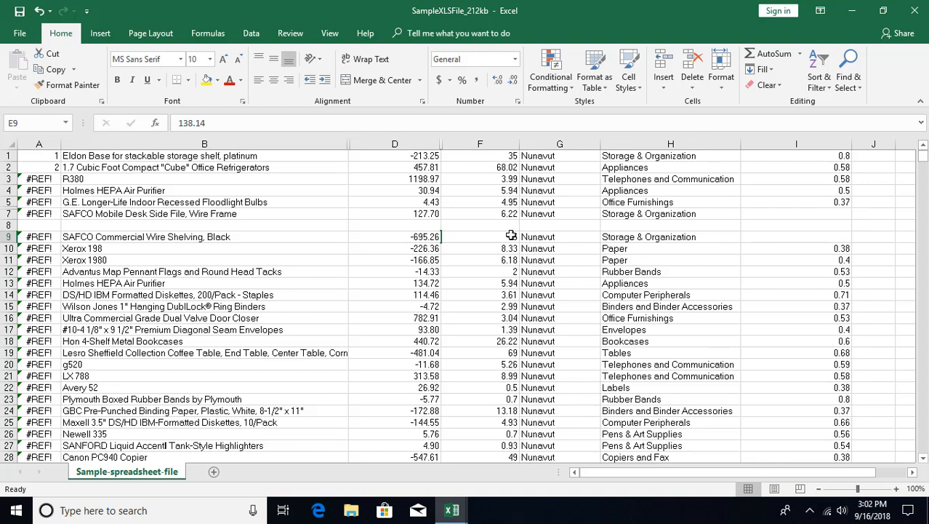
pyautogui.hotkey('ctrl', 'shift', '0')
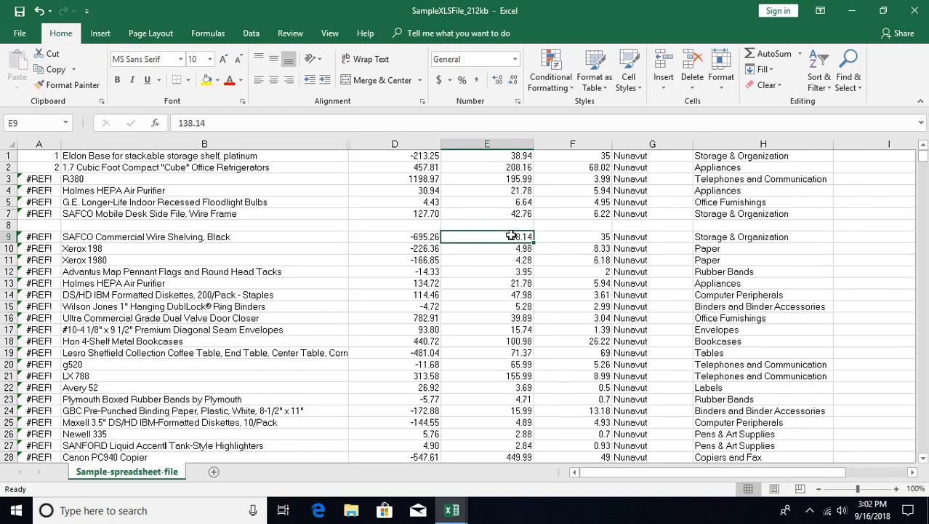
pyautogui.hotkey('ctrl', '0')
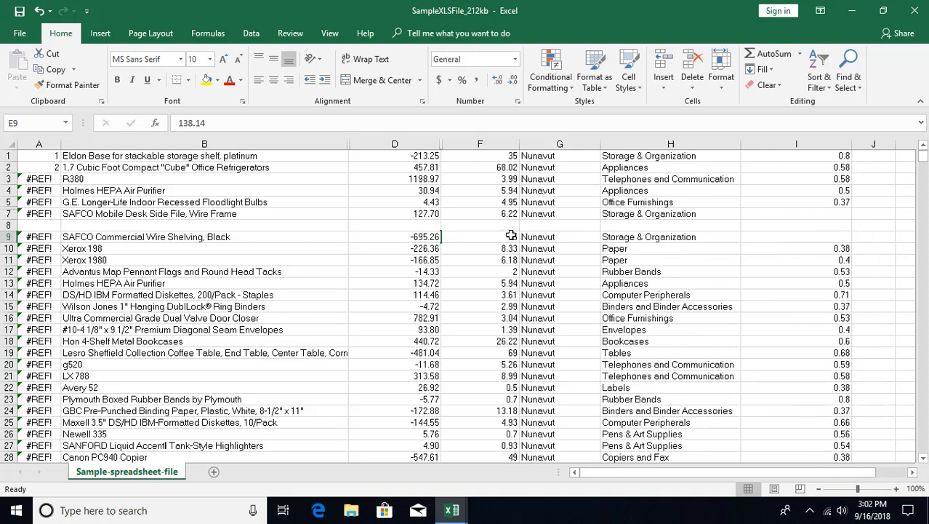
# Select row 9 cells D9 through F9 across the hidden column, unhide column E, and move to D10
pyautogui.click(521, 236)
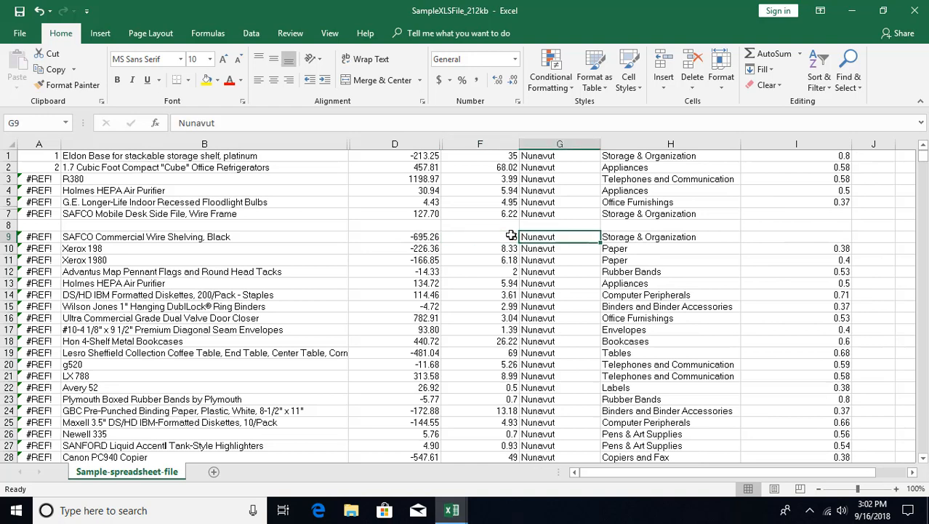
pyautogui.press('Left')
pyautogui.press('Left')
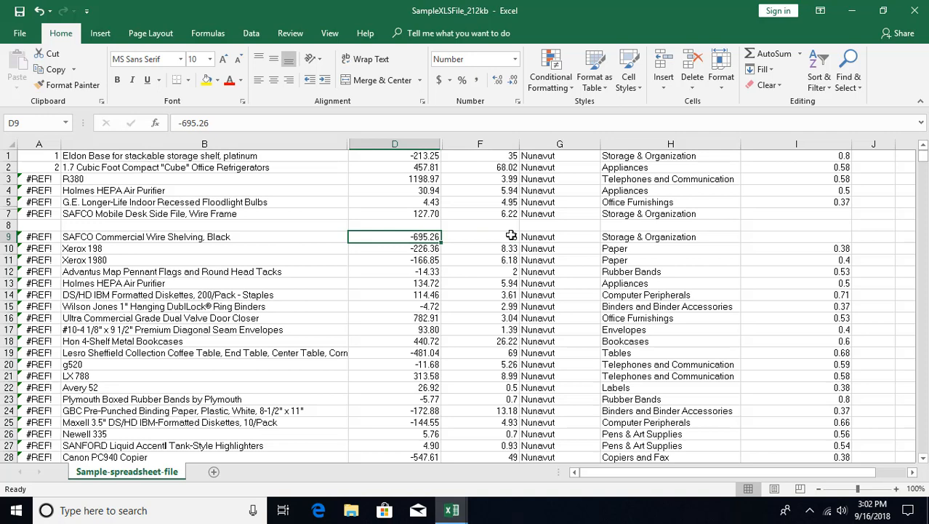
pyautogui.keyDown('shift'); pyautogui.click(512, 236); pyautogui.keyUp('shift')
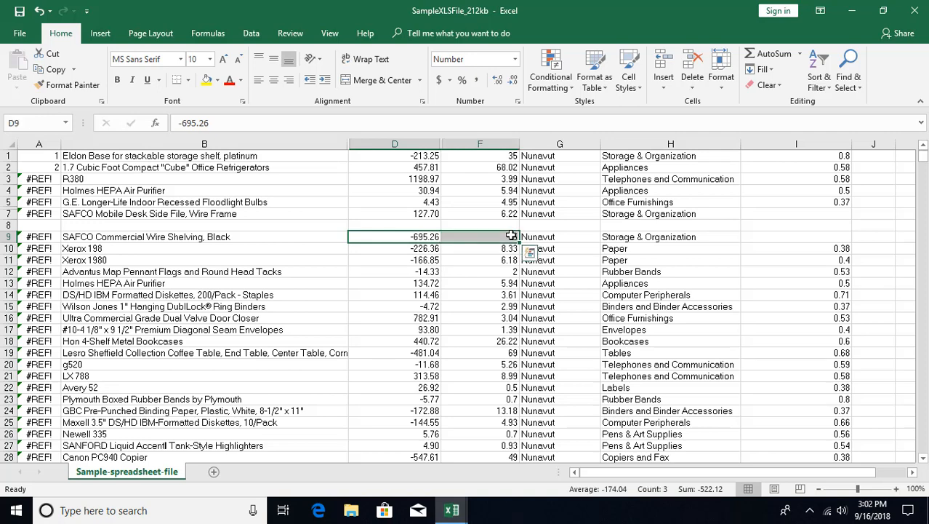
pyautogui.hotkey('ctrl', 'shift', '0')
pyautogui.press('Down')
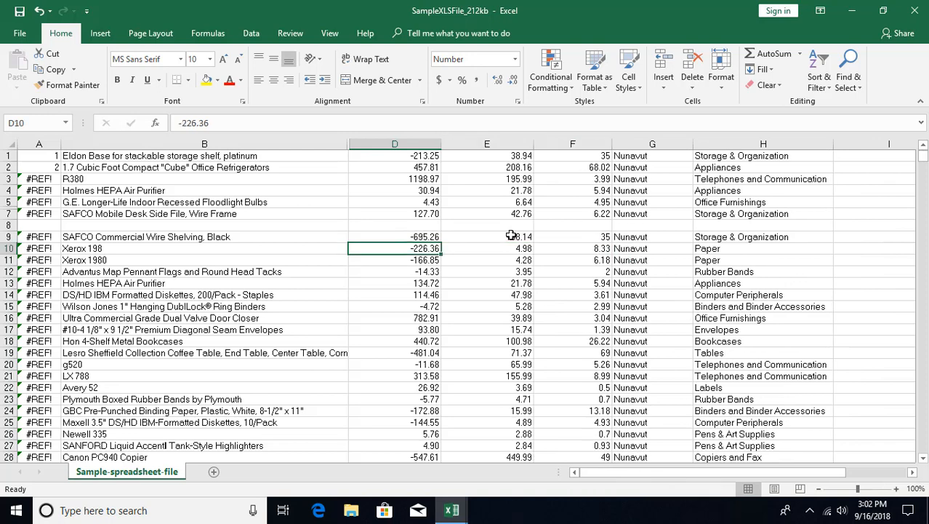